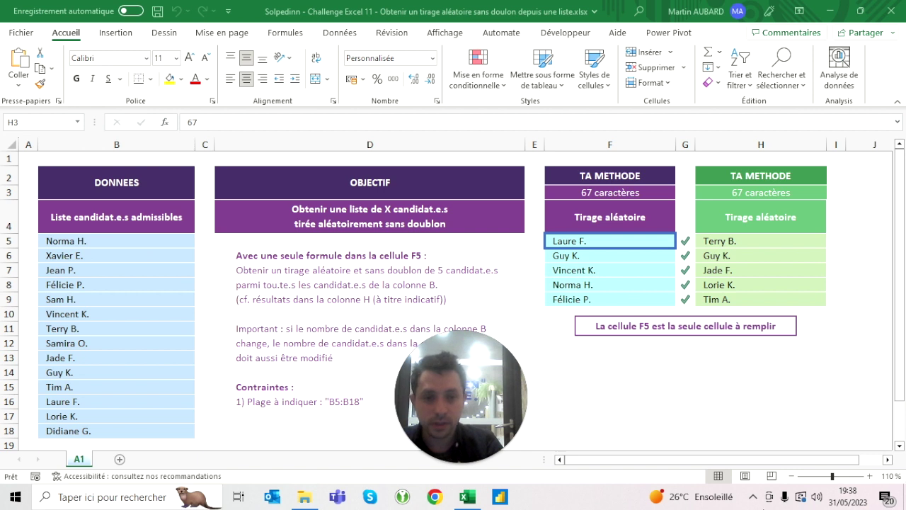
# Step: Delete the existing formula from cell F5
pyautogui.click(610, 225)
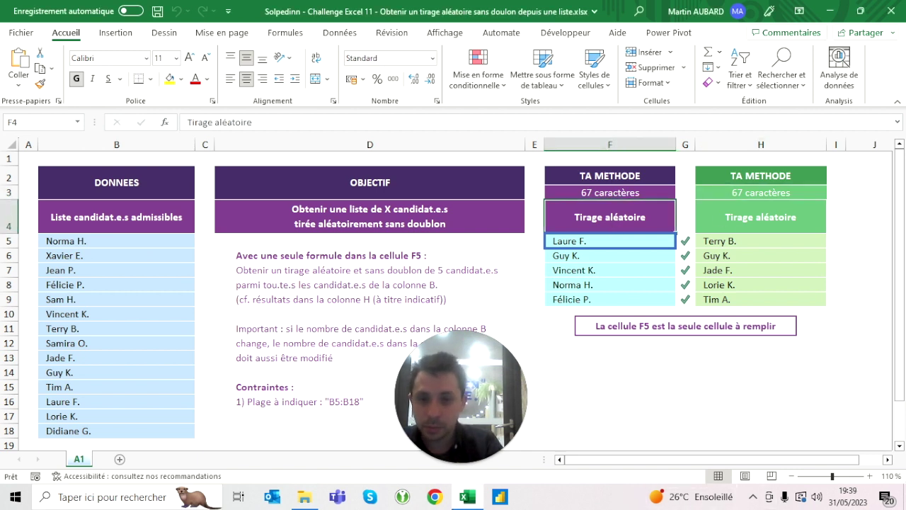
pyautogui.click(610, 241)
pyautogui.press('Delete')
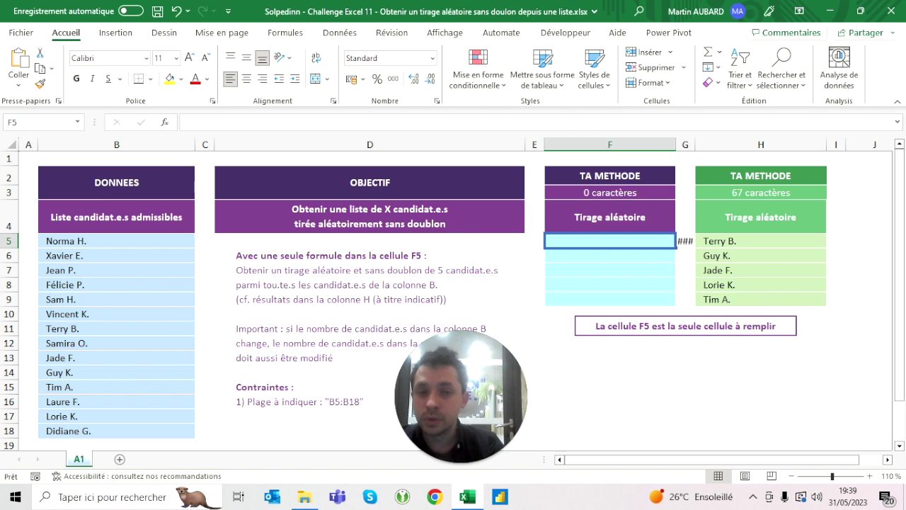
# Step: Copy column F's width and formatting onto column G with Format Painter
pyautogui.click(318, 311)
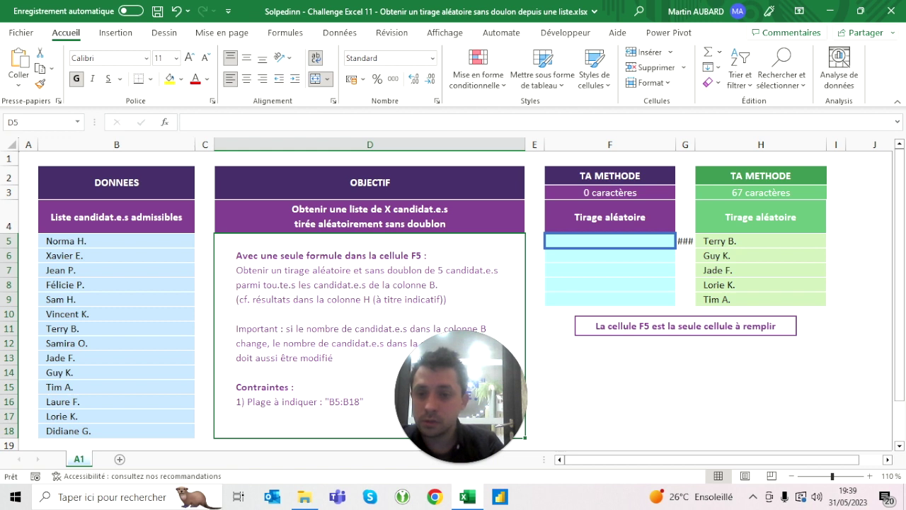
pyautogui.click(685, 145)
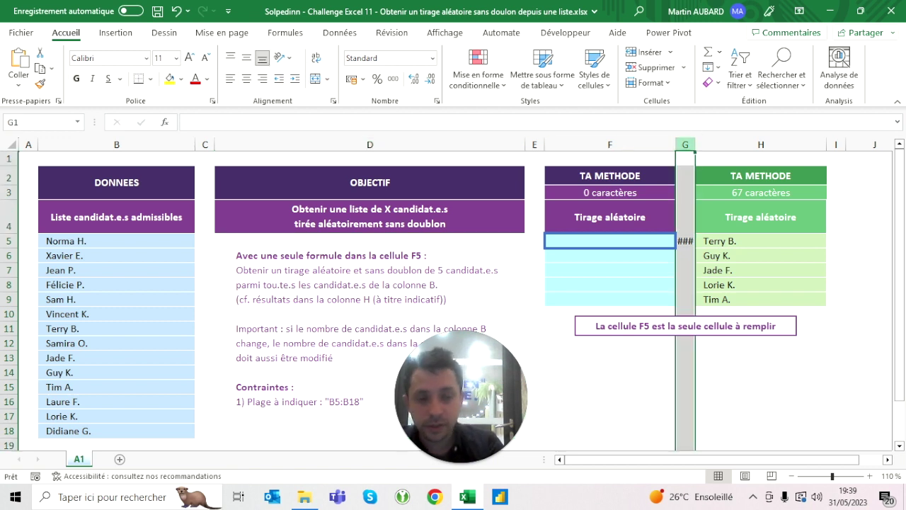
pyautogui.click(686, 145)
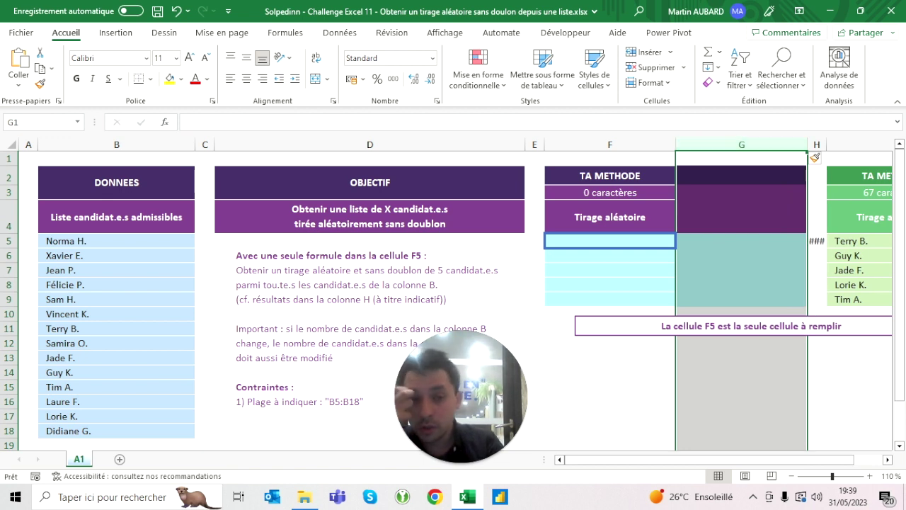
pyautogui.click(609, 216)
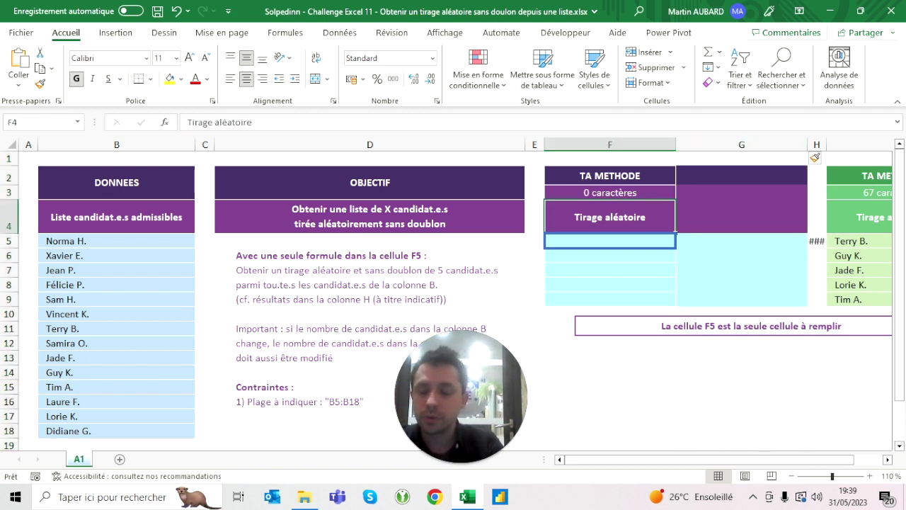
pyautogui.press('Down')
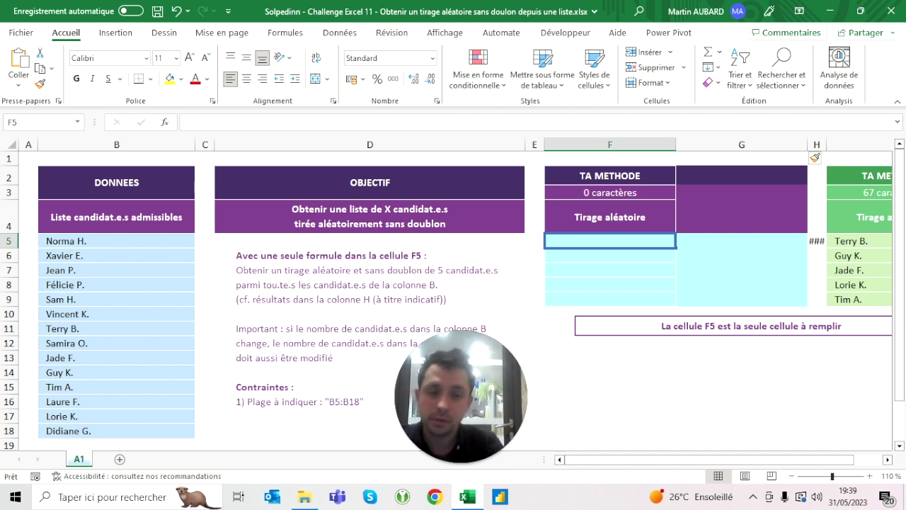
# Step: Enter =B5:B18 in F5 so the candidate names spill down
pyautogui.write('=')
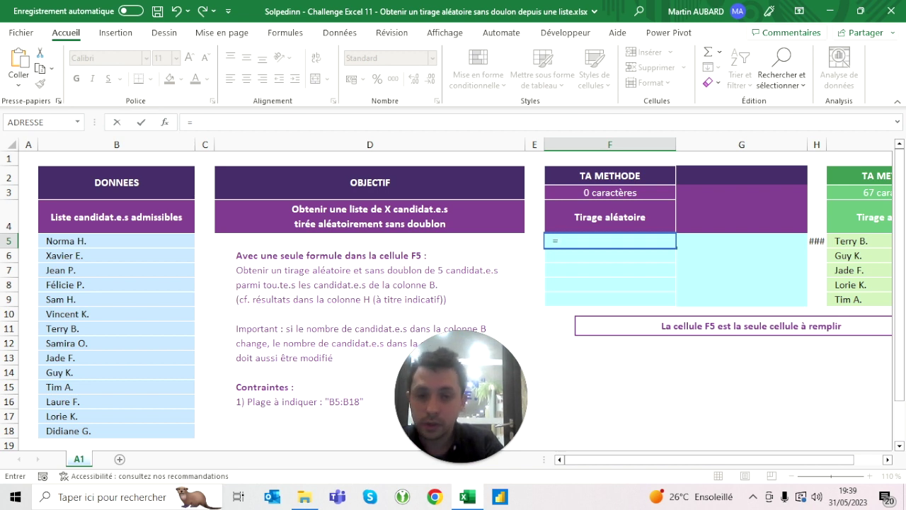
pyautogui.moveTo(117, 241); pyautogui.dragTo(117, 430)
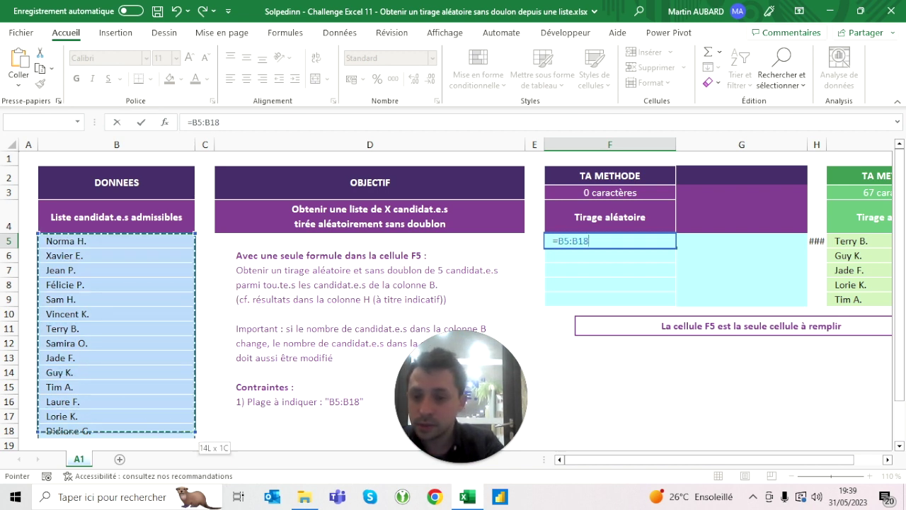
pyautogui.press('Return')
pyautogui.click(609, 240)
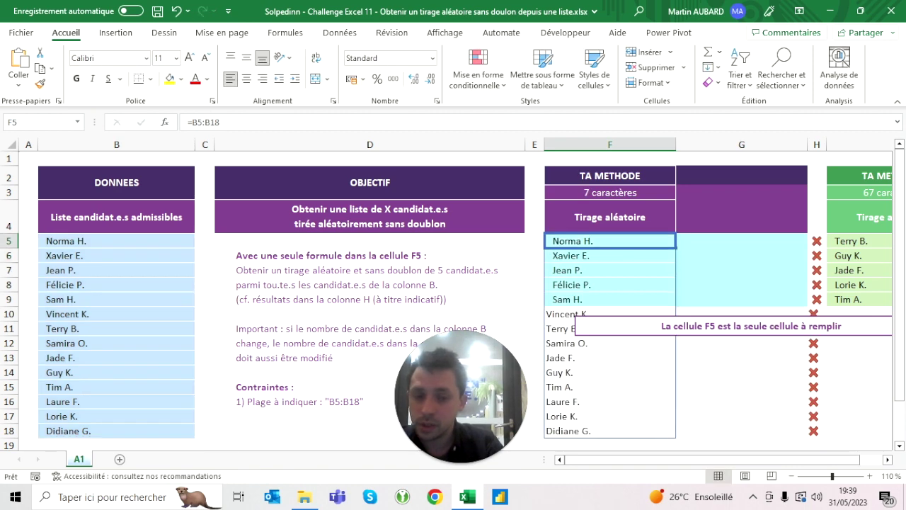
# Step: Enter =TABLEAU.ALEA(3) in G5 to produce three random numbers
pyautogui.click(741, 240)
pyautogui.write('=tab')
pyautogui.press('Tab')
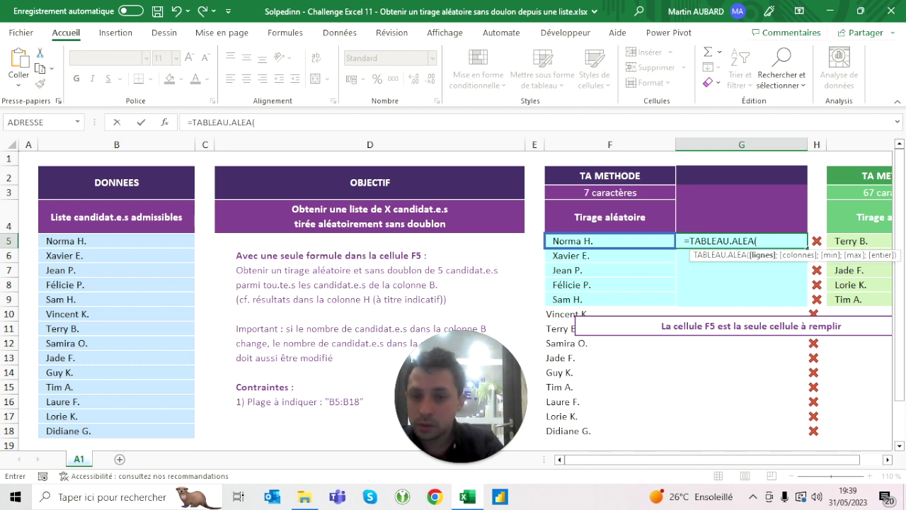
pyautogui.write('3)')
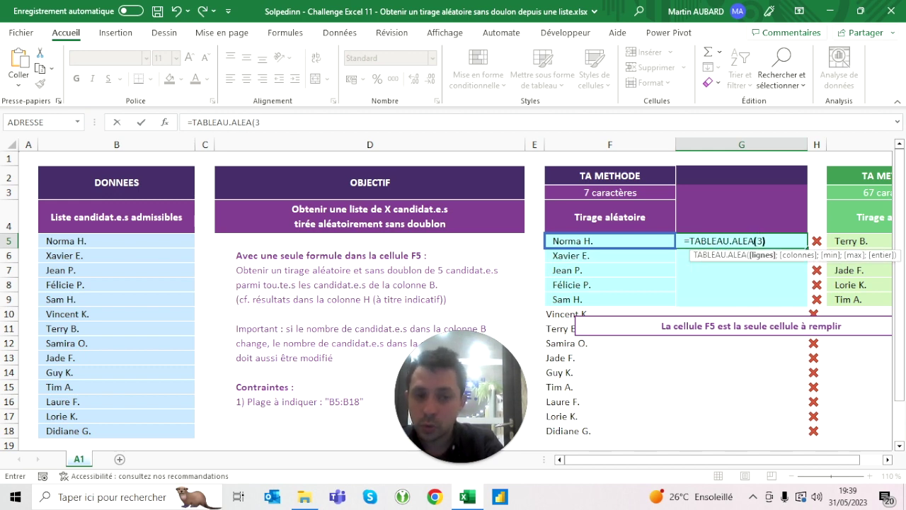
pyautogui.press('Return')
# Step: Change G5's count to NBVAL(B5:B18) so each candidate gets a random number
pyautogui.click(741, 240)
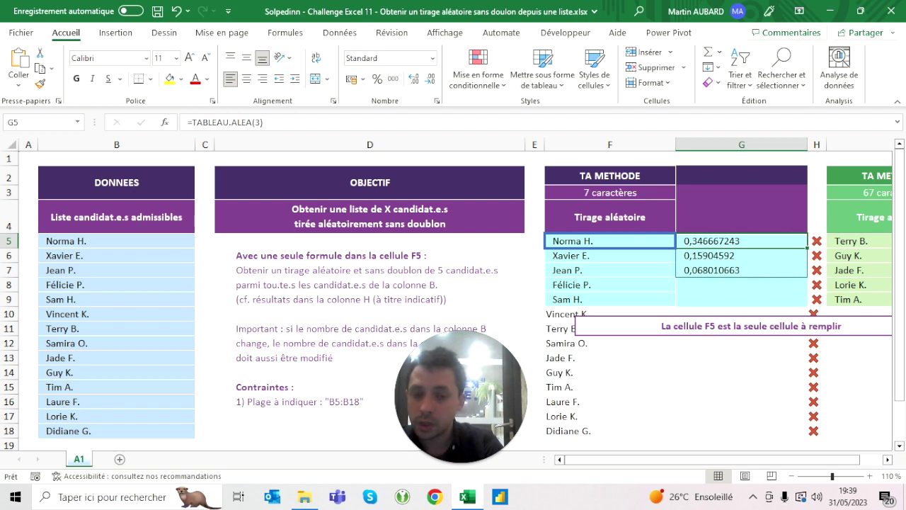
pyautogui.press('F2')
pyautogui.press('BackSpace')
pyautogui.press('BackSpace')
pyautogui.write('nb')
pyautogui.write('v')
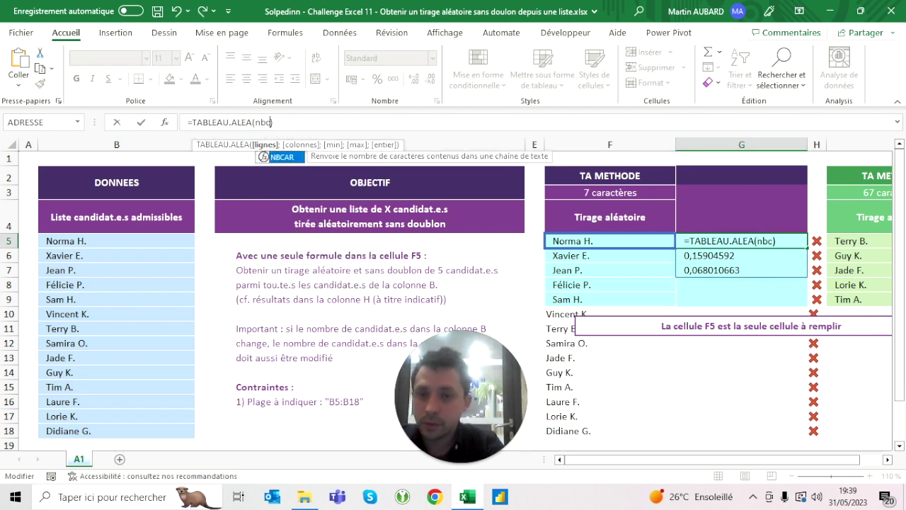
pyautogui.write('al(')
pyautogui.moveTo(85, 241); pyautogui.dragTo(84, 430)
pyautogui.write(')')
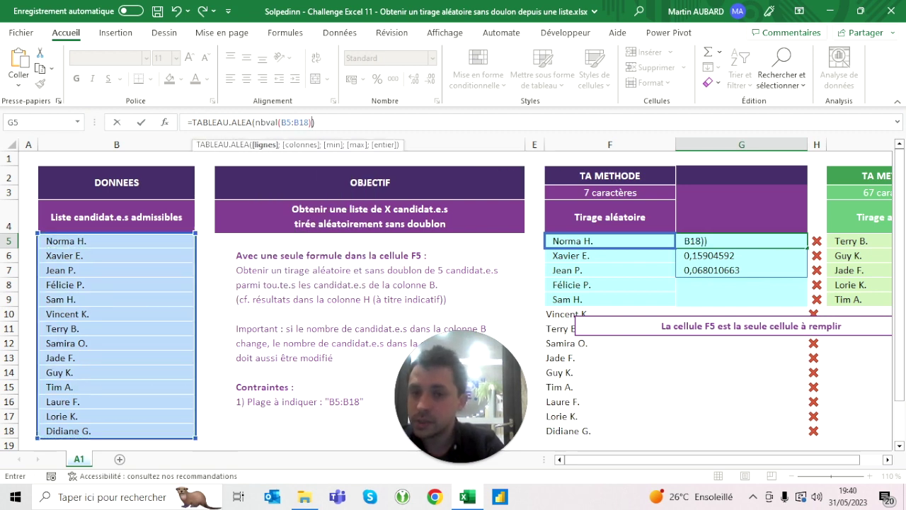
pyautogui.press('Return')
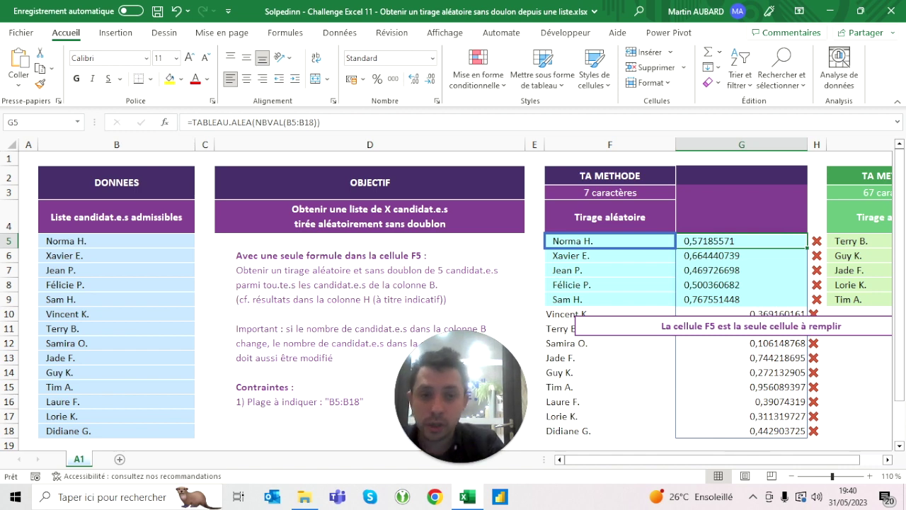
# Step: Recalculate about ten times with Calculer maintenant, then select part of G5's formula text
pyautogui.click(341, 36)
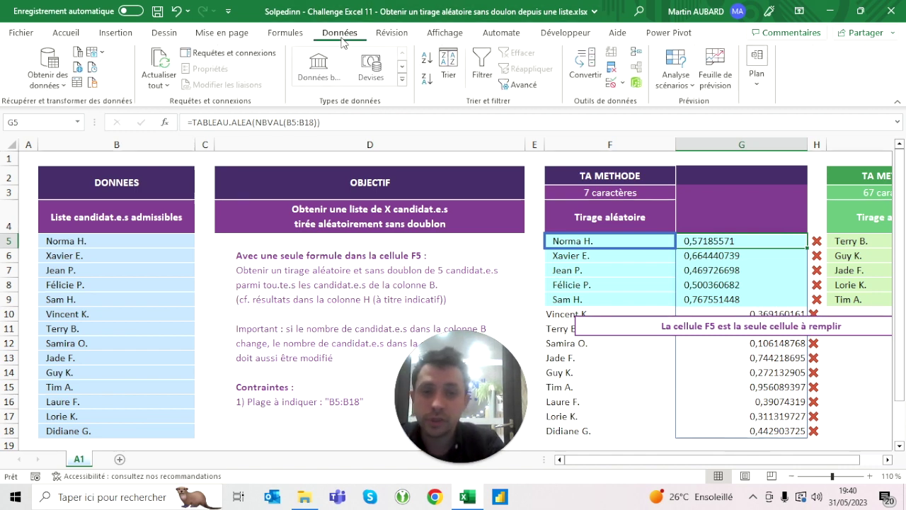
pyautogui.click(285, 32)
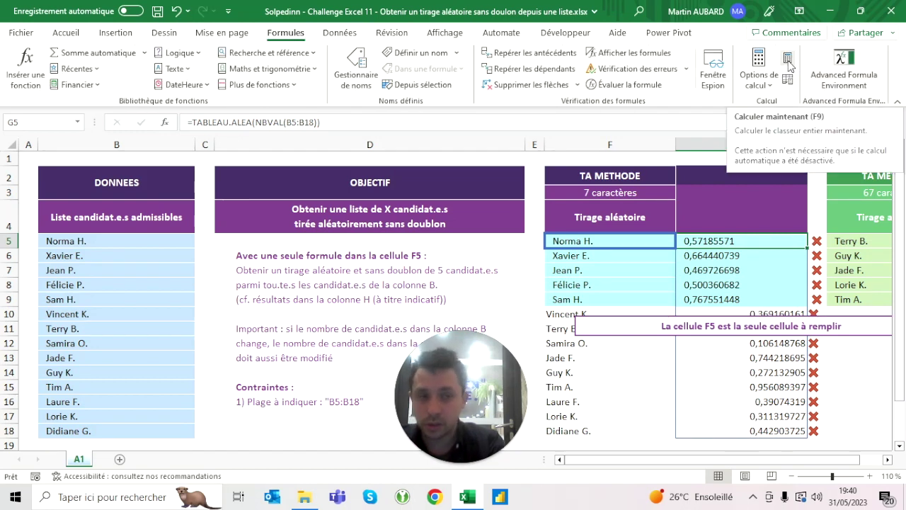
pyautogui.click(789, 62)
pyautogui.click(788, 62)
pyautogui.click(788, 62)
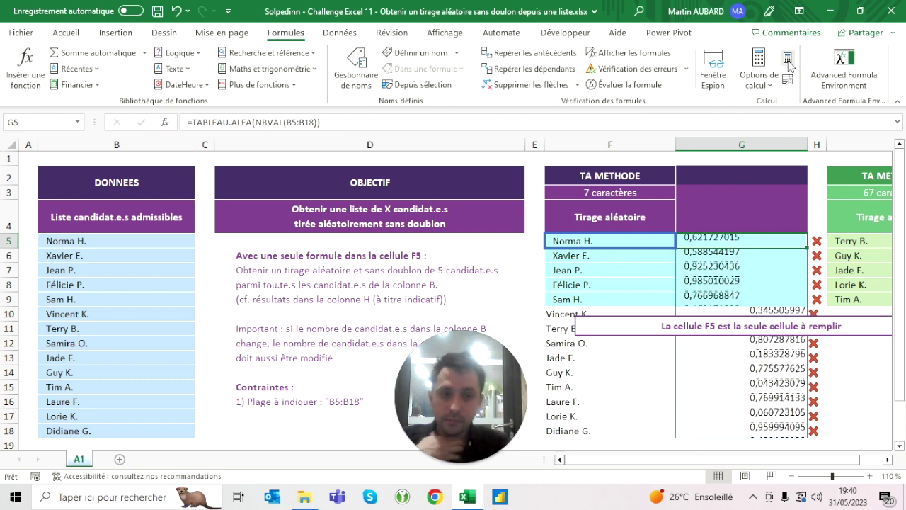
pyautogui.click(789, 62)
pyautogui.click(788, 62)
pyautogui.click(788, 62)
pyautogui.click(788, 62)
pyautogui.click(789, 62)
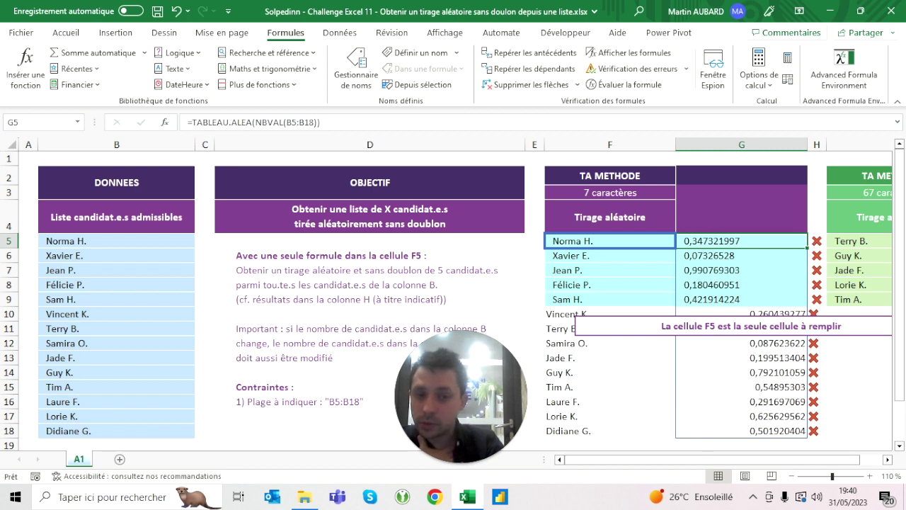
pyautogui.click(788, 62)
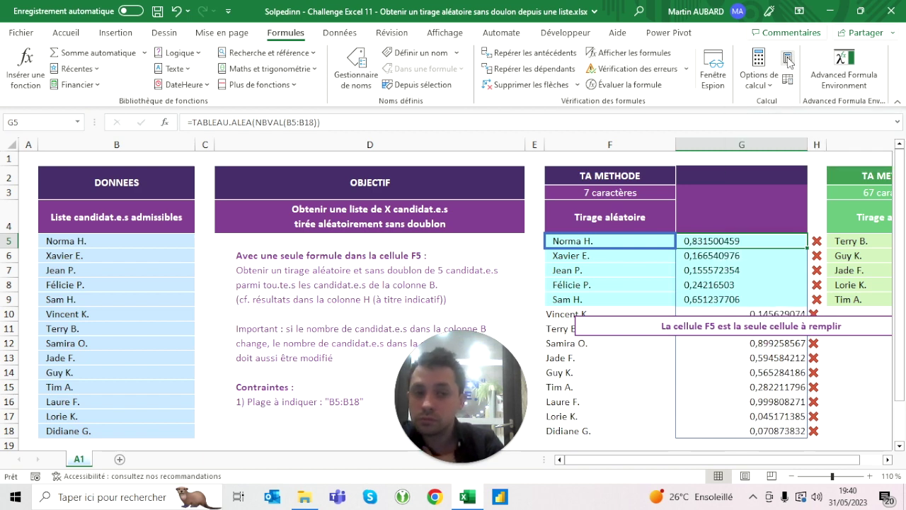
pyautogui.click(788, 62)
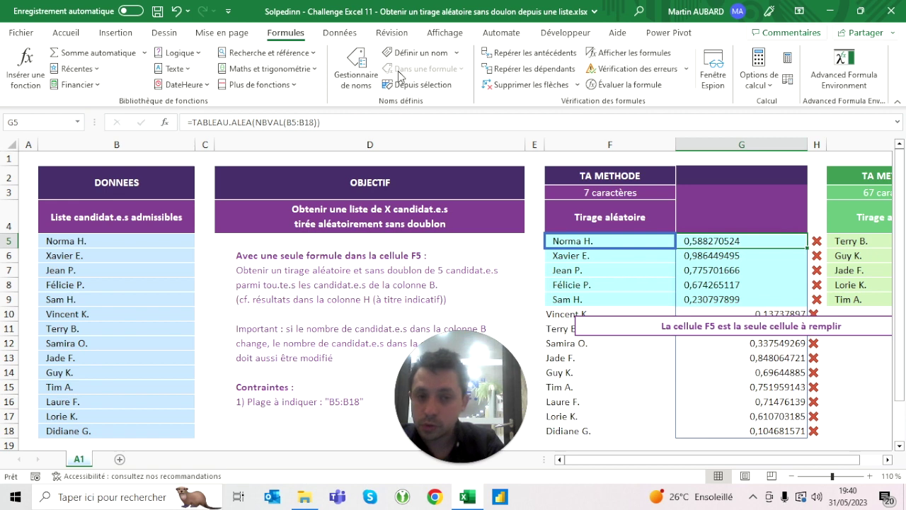
pyautogui.moveTo(320, 123); pyautogui.dragTo(202, 123)
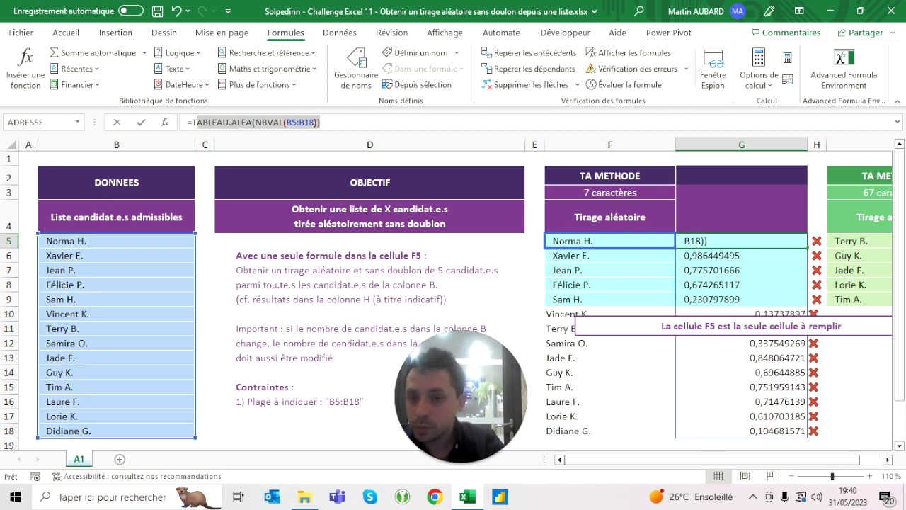
# Step: Undo G5's formula, try appending the random part to F5's formula, then undo that
pyautogui.press('Escape')
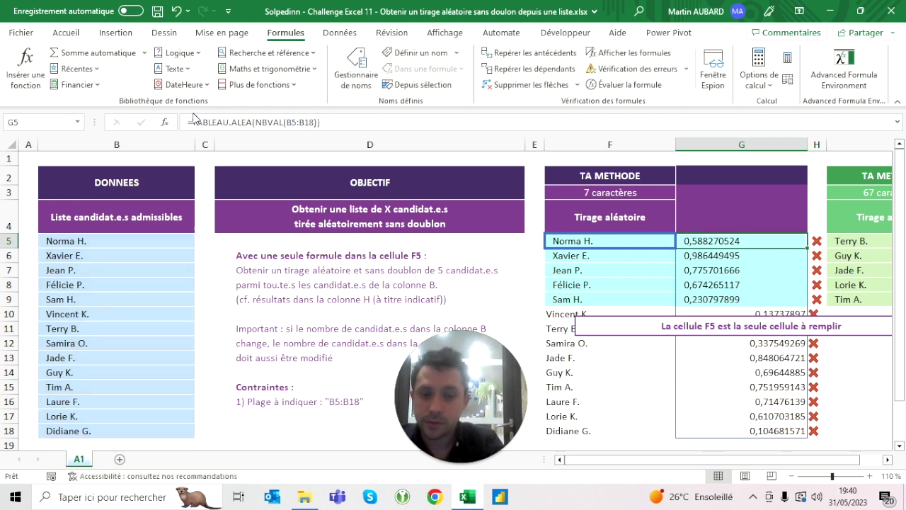
pyautogui.hotkey('ctrl', 'z')
pyautogui.press('F2')
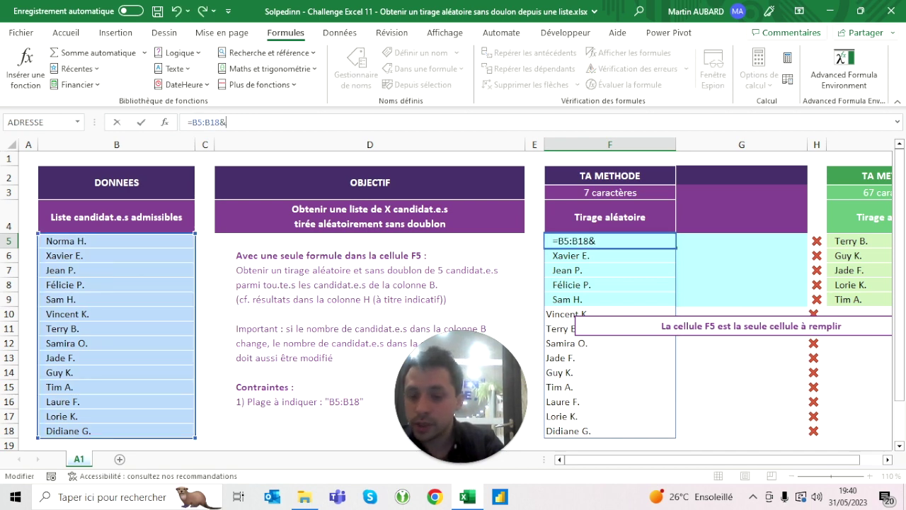
pyautogui.write('TABLEAU.ALEA(NBVAL(B5:B18))')
pyautogui.hotkey('ctrl', 'Return')
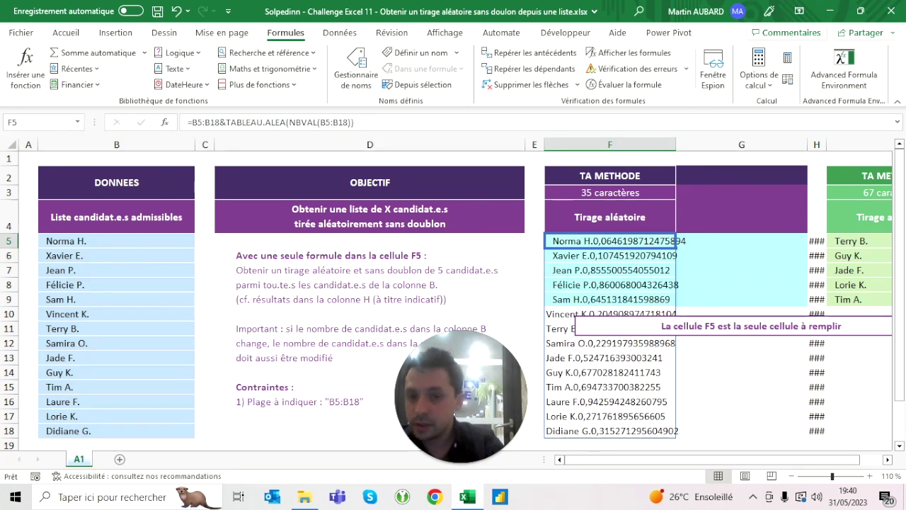
pyautogui.click(177, 12)
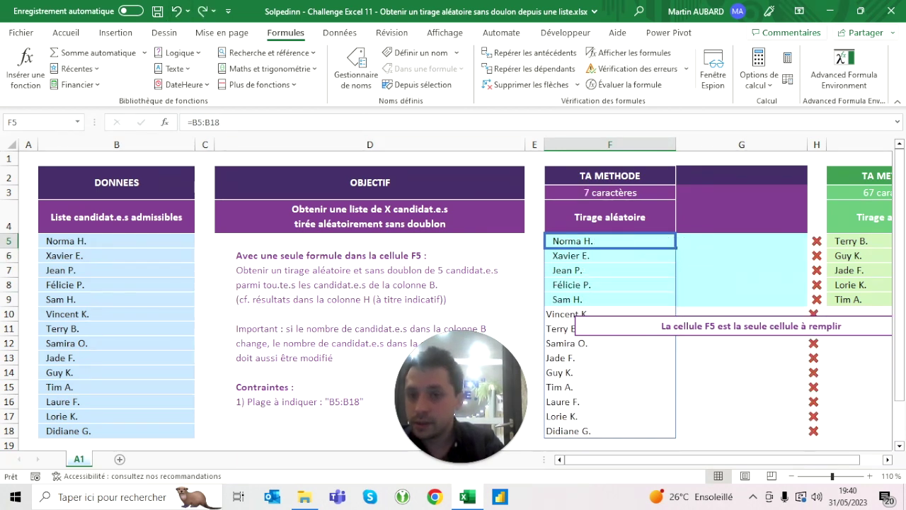
# Step: Rewrite F5 as =ASSEMB.H(B5:B18;TABLEAU.ALEA(NBVAL(B5:B18)))
pyautogui.click(192, 122)
pyautogui.write('ss')
pyautogui.press('Left')
pyautogui.press('Left')
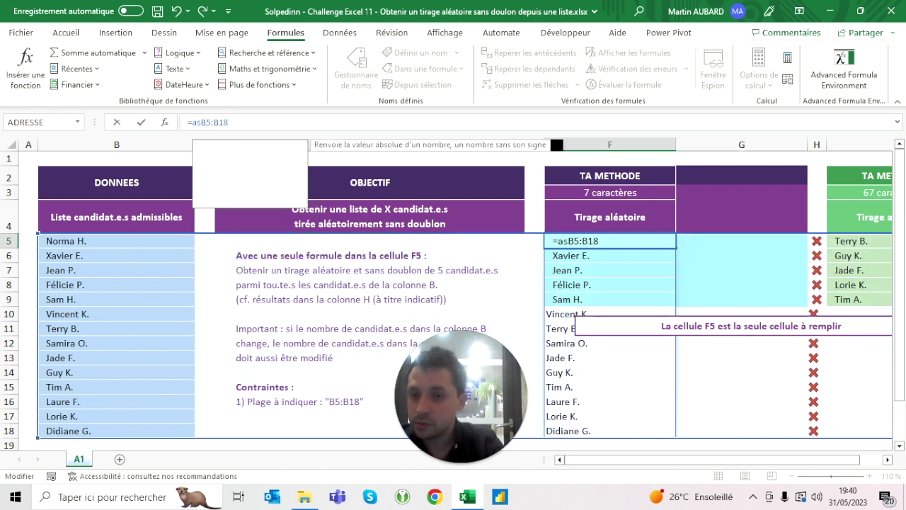
pyautogui.write('a')
pyautogui.press('Tab')
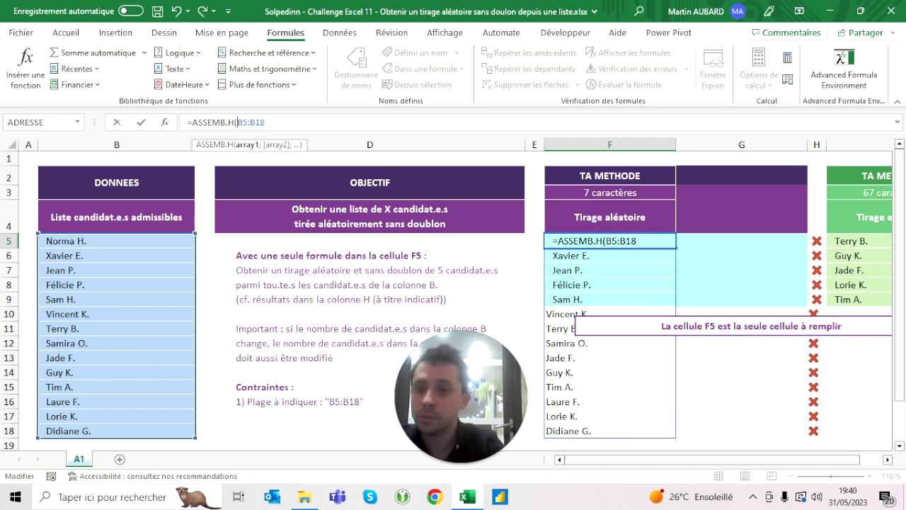
pyautogui.write(';')
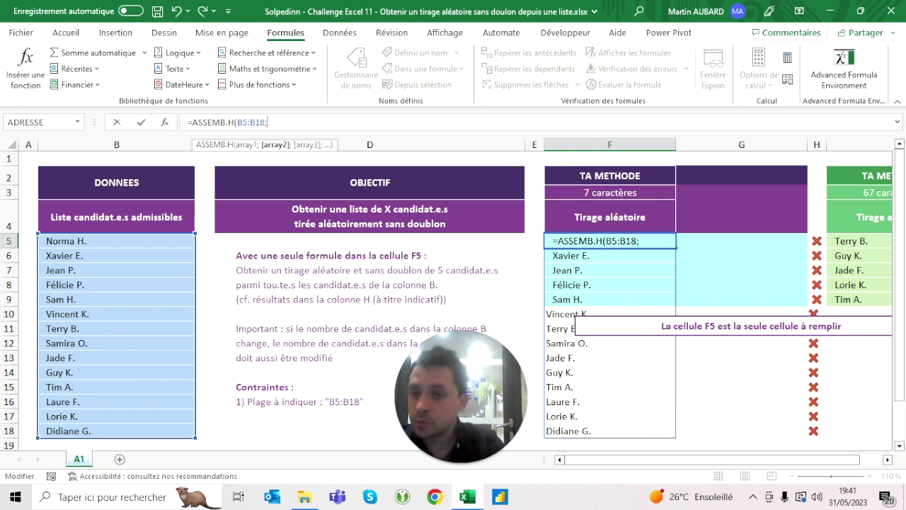
pyautogui.write('TABLEAU.ALEA(NBVAL(B5:B18)))')
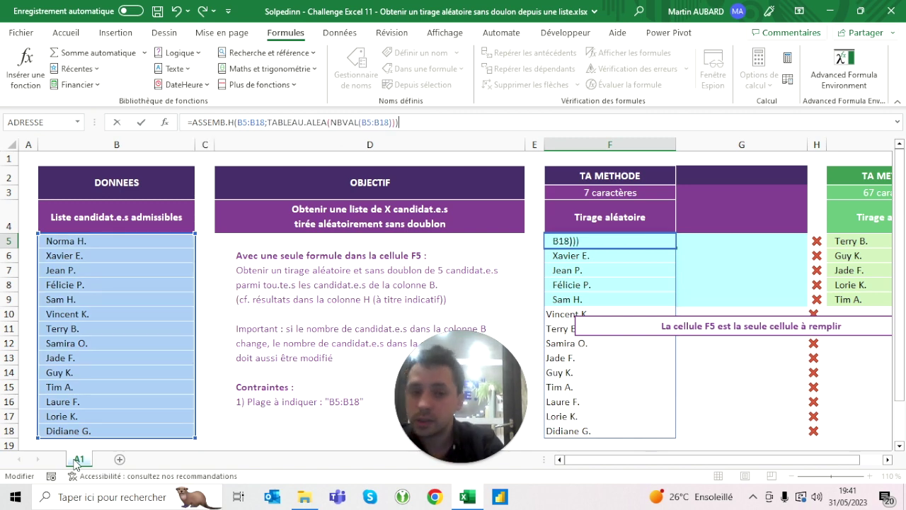
pyautogui.press('Return')
pyautogui.press('Up')
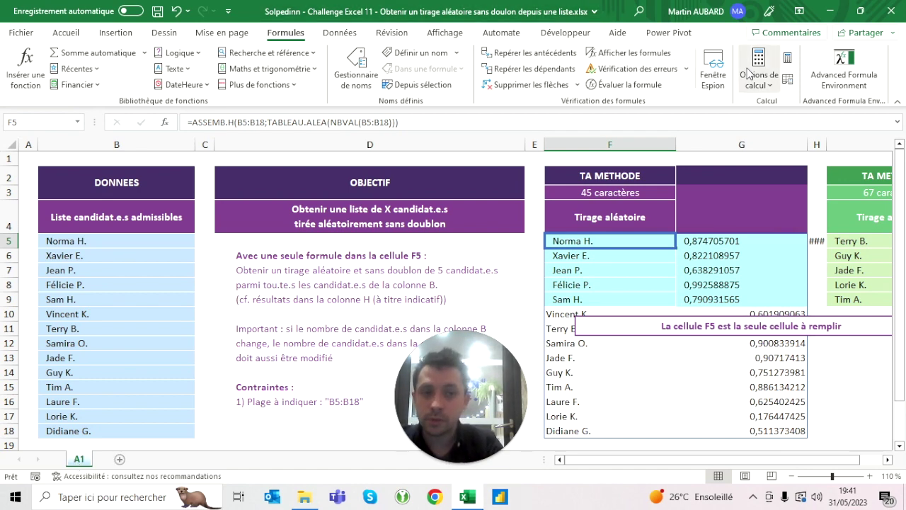
# Step: Recalculate four times, then insert trier( after the equals sign in F5's formula
pyautogui.click(787, 58)
pyautogui.click(787, 58)
pyautogui.click(787, 58)
pyautogui.click(787, 58)
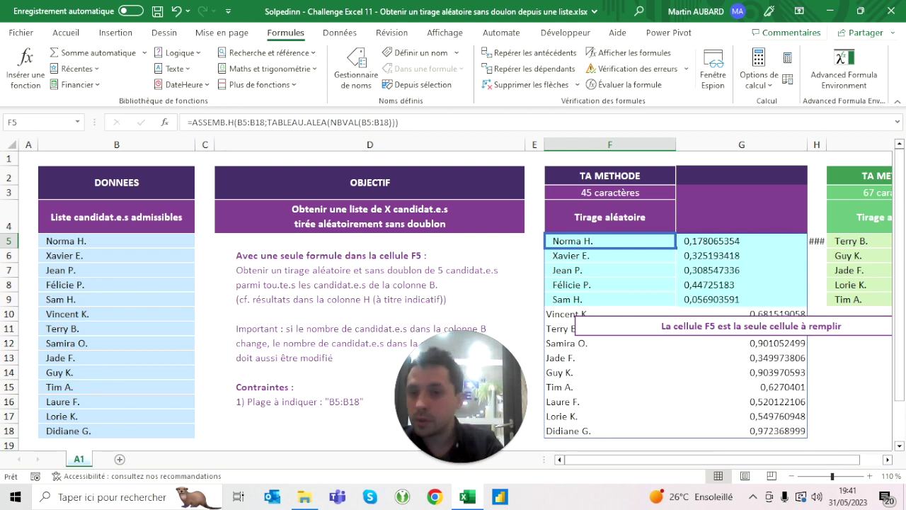
pyautogui.click(191, 122)
pyautogui.write('trier(')
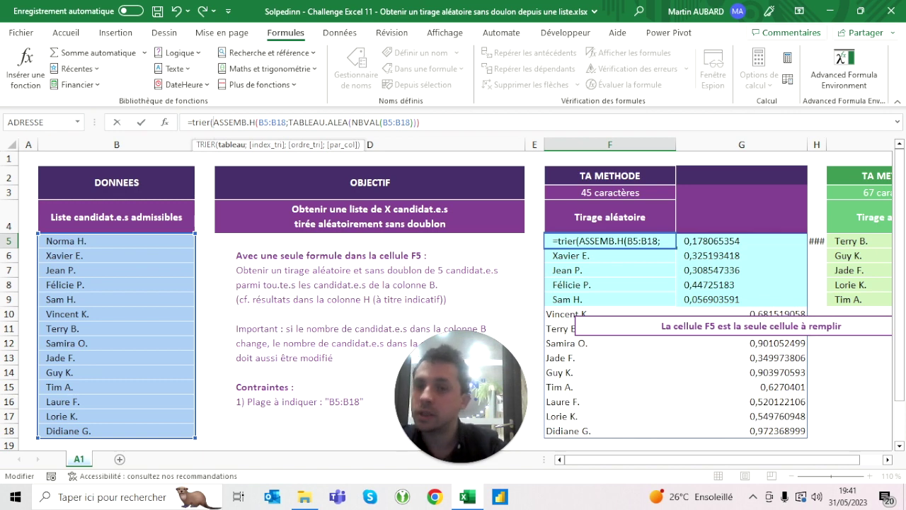
# Step: Close the TRIER formula with ;2) to sort by the random column
pyautogui.click(420, 121)
pyautogui.write(';2)')
pyautogui.hotkey('ctrl', 'Return')
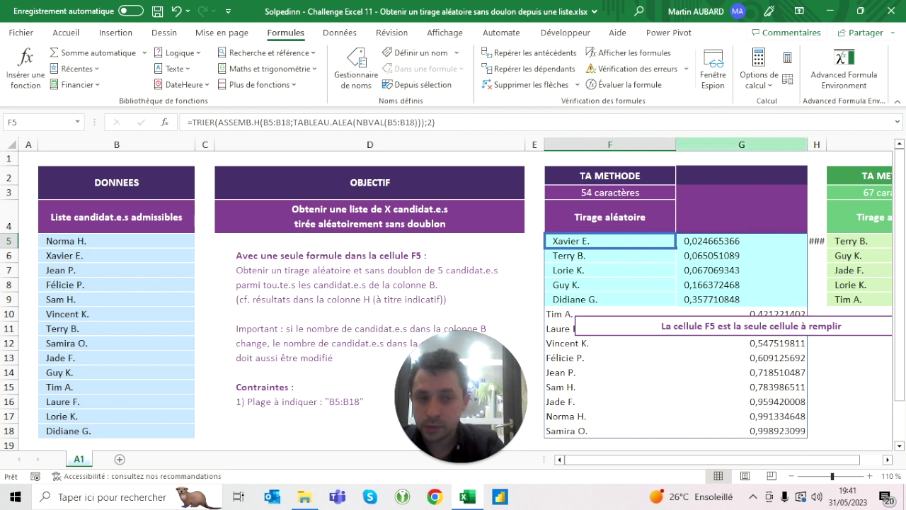
# Step: Recalculate ten times to confirm the candidates reshuffle on each recalculation
pyautogui.click(788, 61)
pyautogui.click(788, 61)
pyautogui.click(788, 61)
pyautogui.click(787, 61)
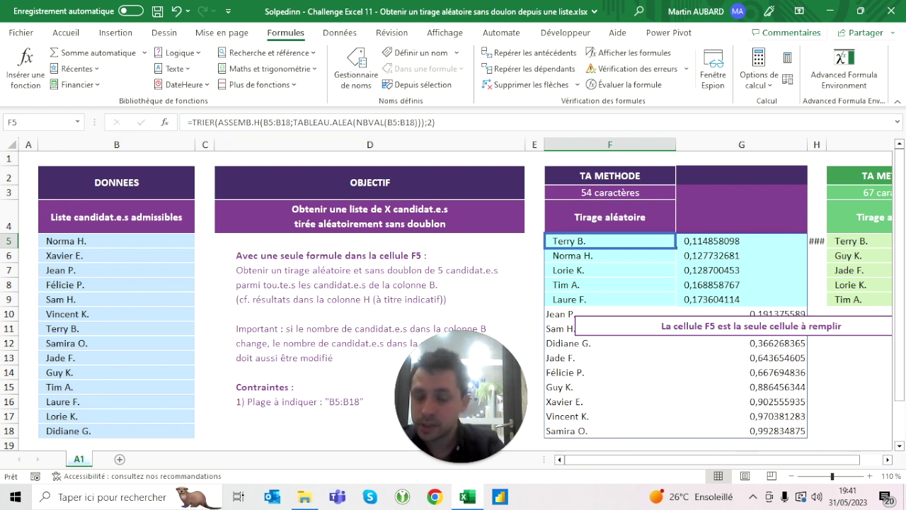
pyautogui.click(787, 59)
pyautogui.click(787, 60)
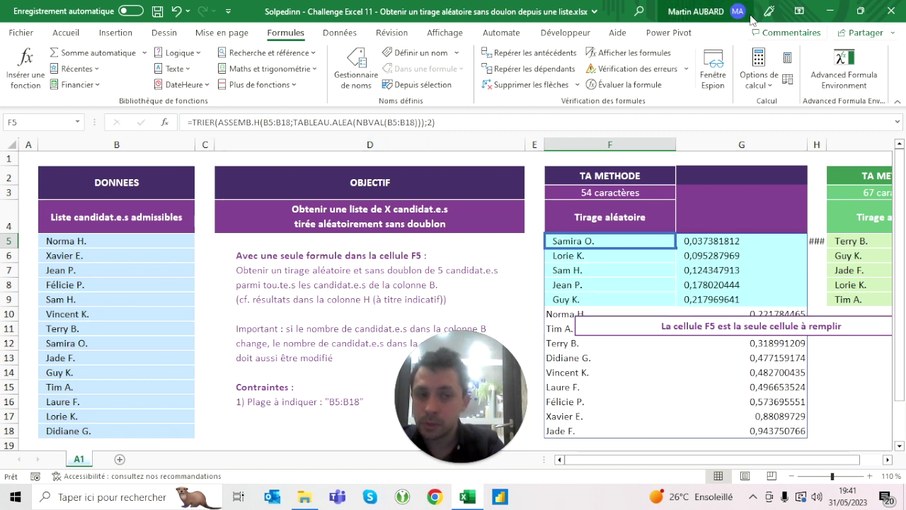
pyautogui.click(787, 58)
pyautogui.click(787, 58)
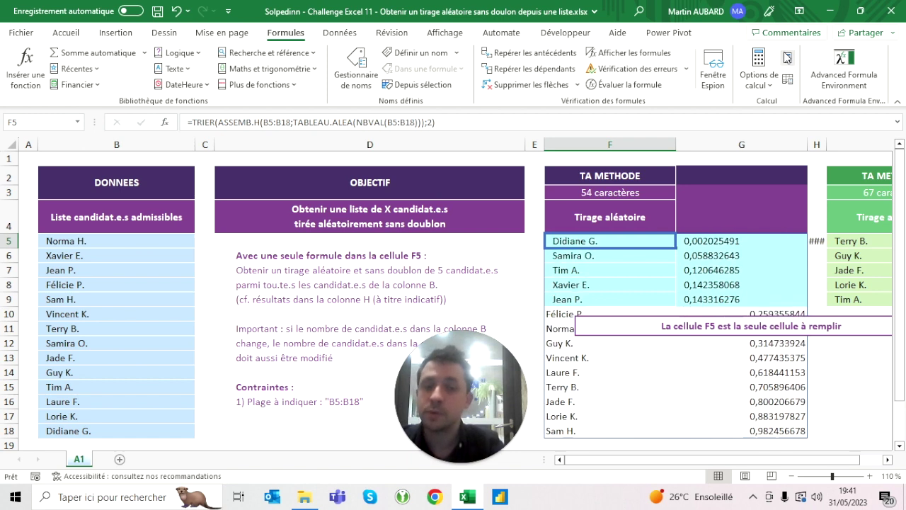
pyautogui.click(787, 58)
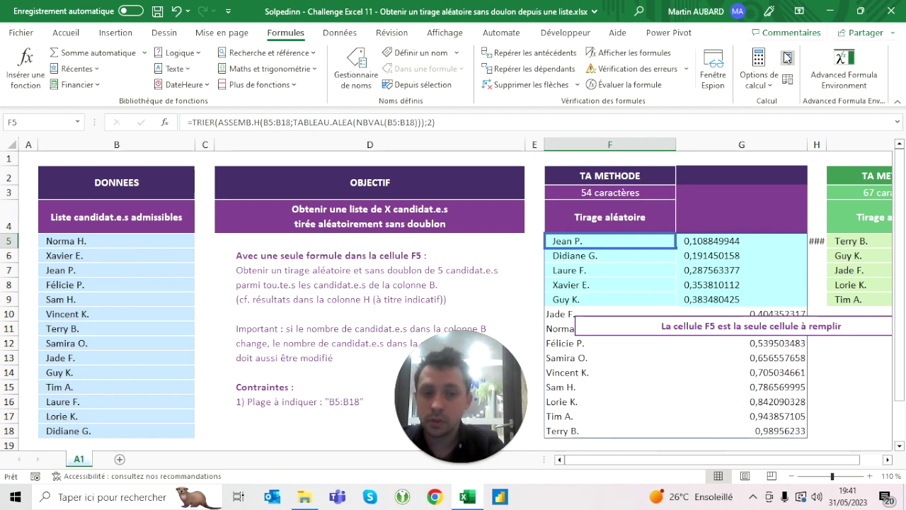
pyautogui.click(787, 58)
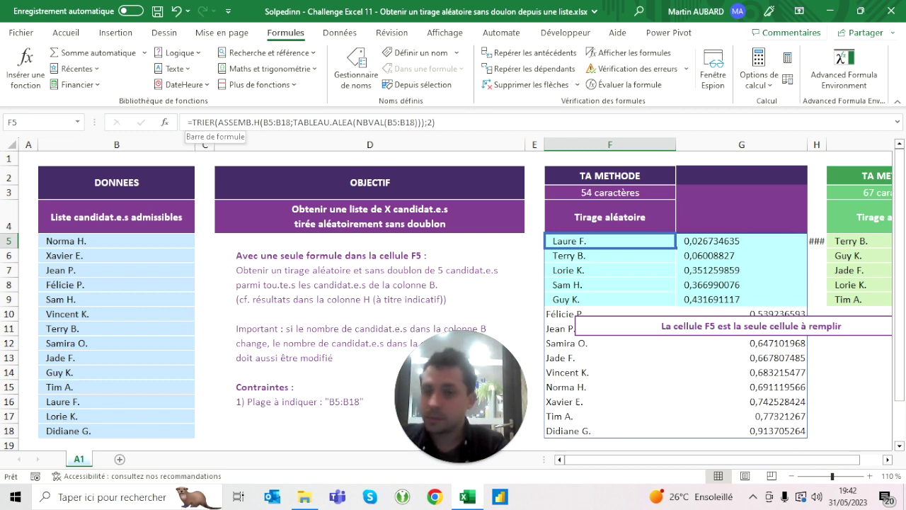
pyautogui.click(190, 122)
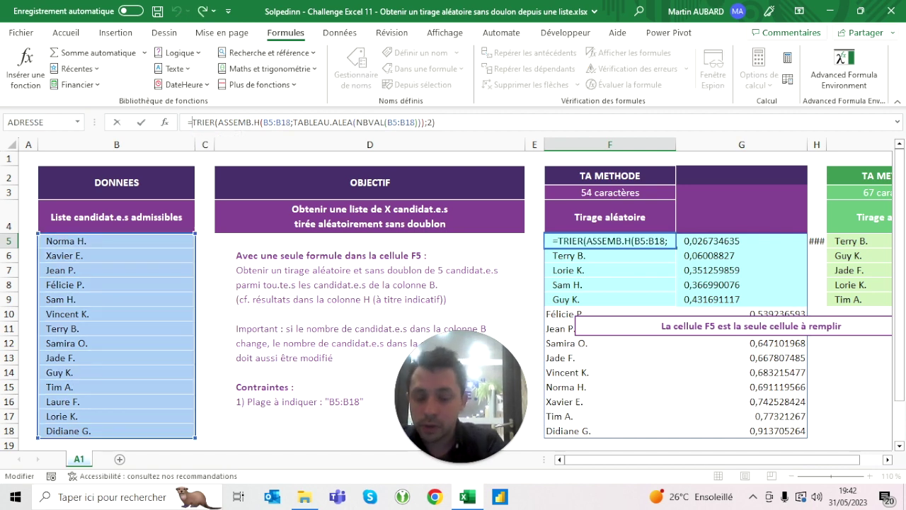
# Step: Wrap F5's TRIER formula in PRENDRE so it returns a single shuffled name
pyautogui.write('prendre(')
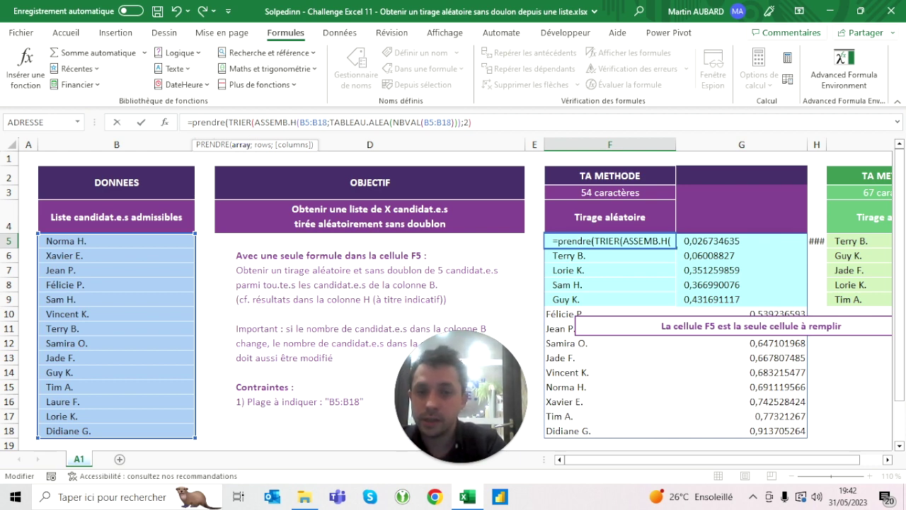
pyautogui.click(471, 122)
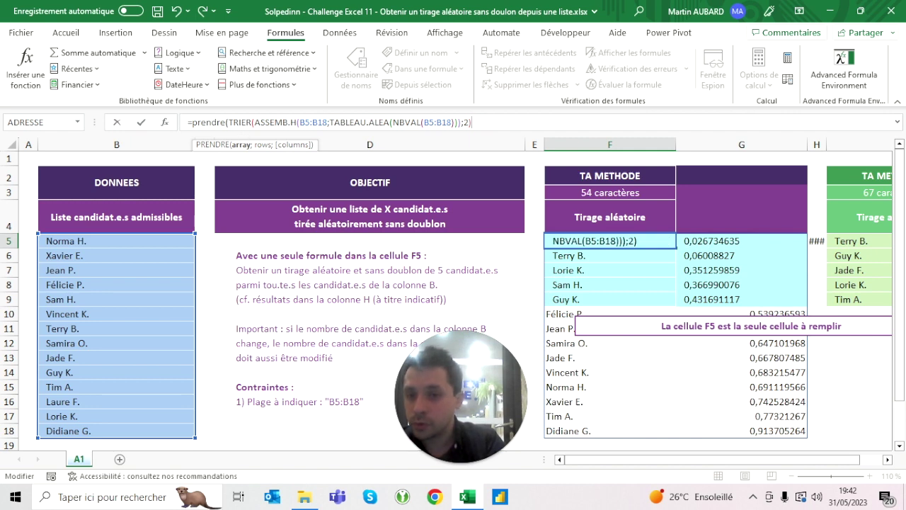
pyautogui.click(545, 118)
pyautogui.write(';1')
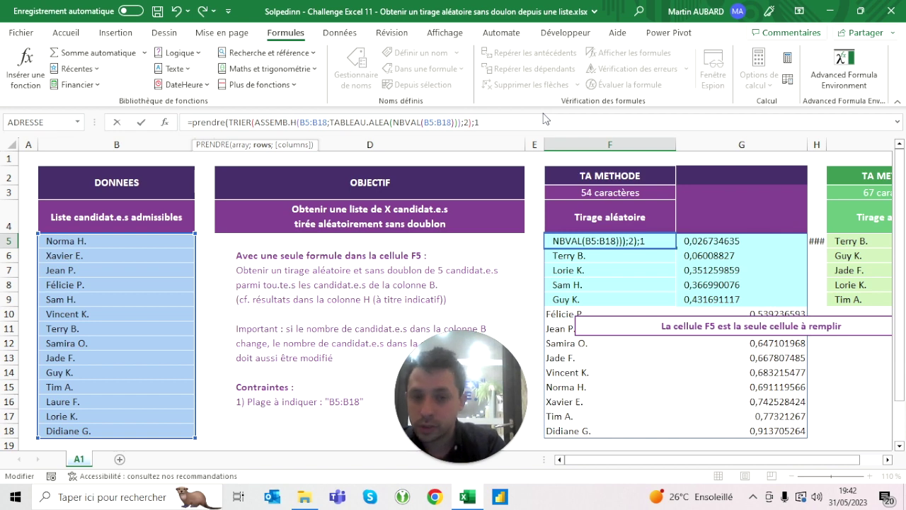
pyautogui.write(';2')
pyautogui.write(')')
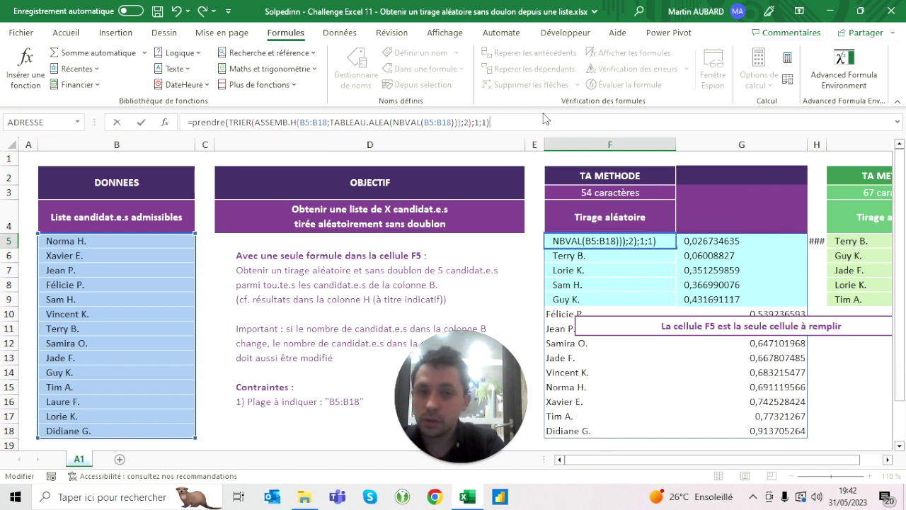
pyautogui.hotkey('ctrl', 'Return')
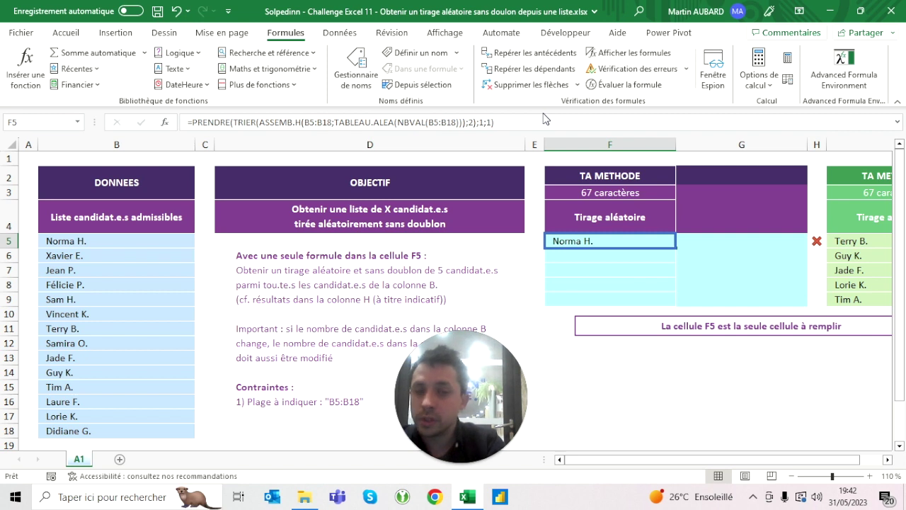
# Step: Edit PRENDRE's row and column arguments in F5, typing 3 and 2
pyautogui.doubleClick(482, 123)
pyautogui.write('3')
pyautogui.press('Right')
pyautogui.press('Delete')
pyautogui.write('2')
pyautogui.press('Return')
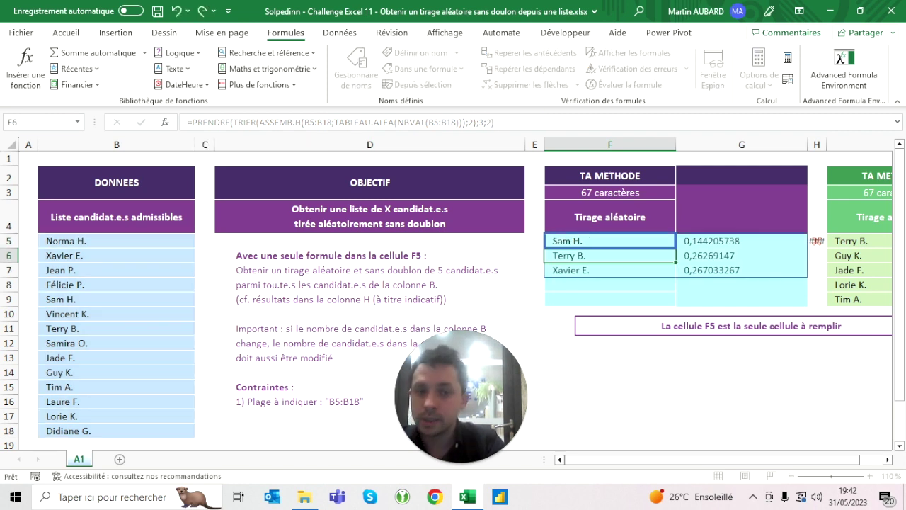
pyautogui.click(610, 241)
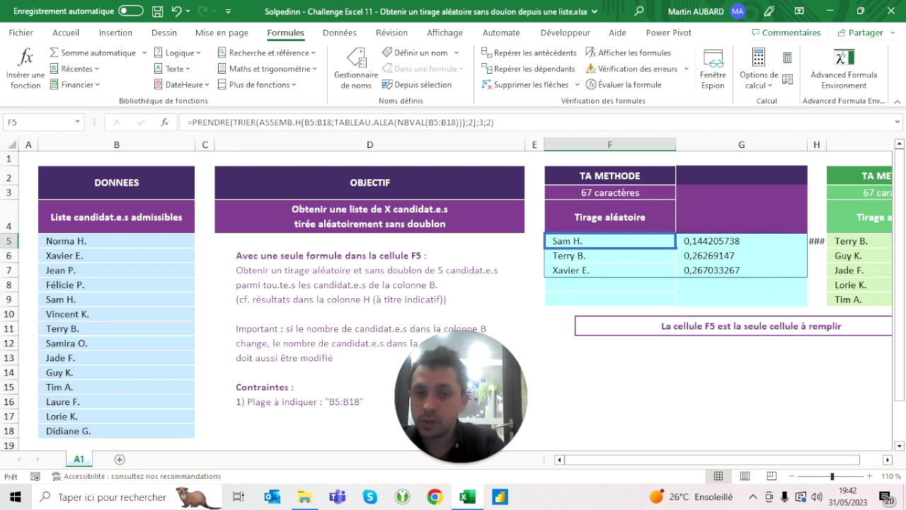
# Step: Set PRENDRE's row count to 5 and drop the column count so F5:F9 lists five names
pyautogui.click(481, 122)
pyautogui.press('BackSpace')
pyautogui.write('5')
pyautogui.press('Right')
pyautogui.press('Delete')
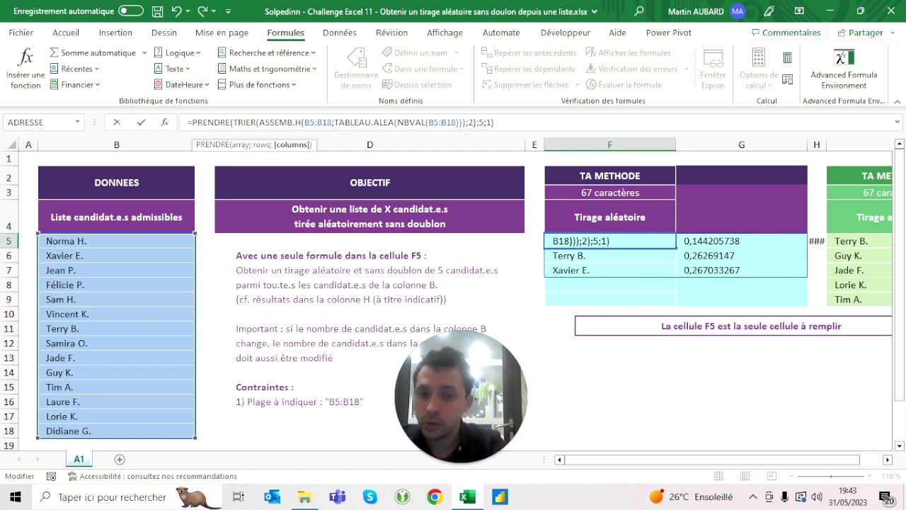
pyautogui.hotkey('ctrl', 'Return')
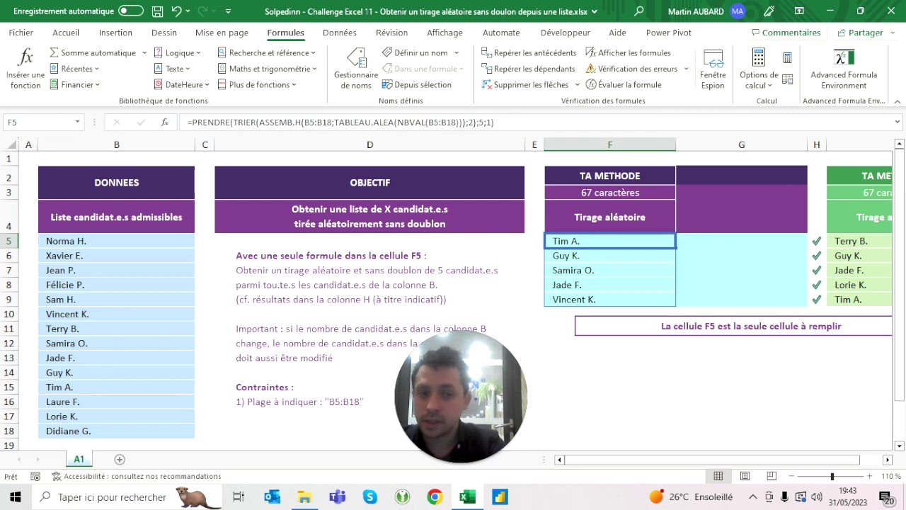
pyautogui.click(741, 145)
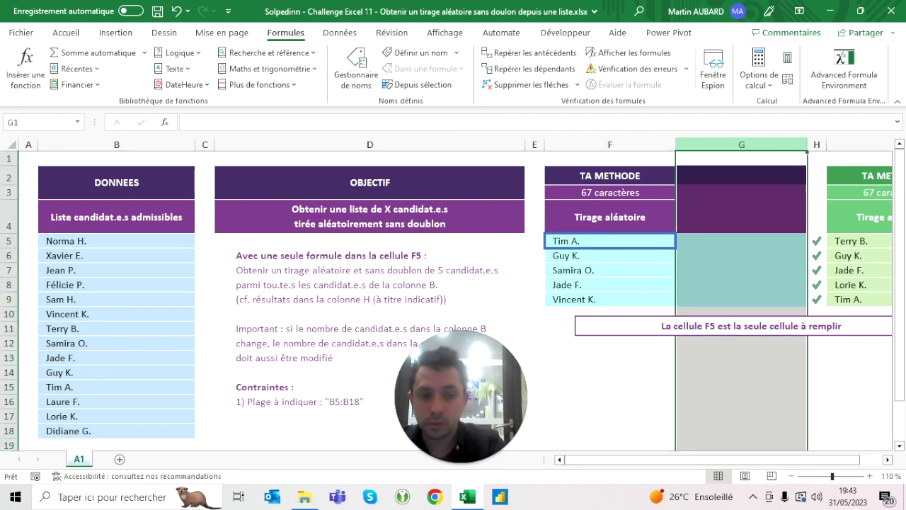
# Step: Delete the empty column G and recalculate three times to redraw the names
pyautogui.hotkey('ctrl', '-')
pyautogui.click(610, 216)
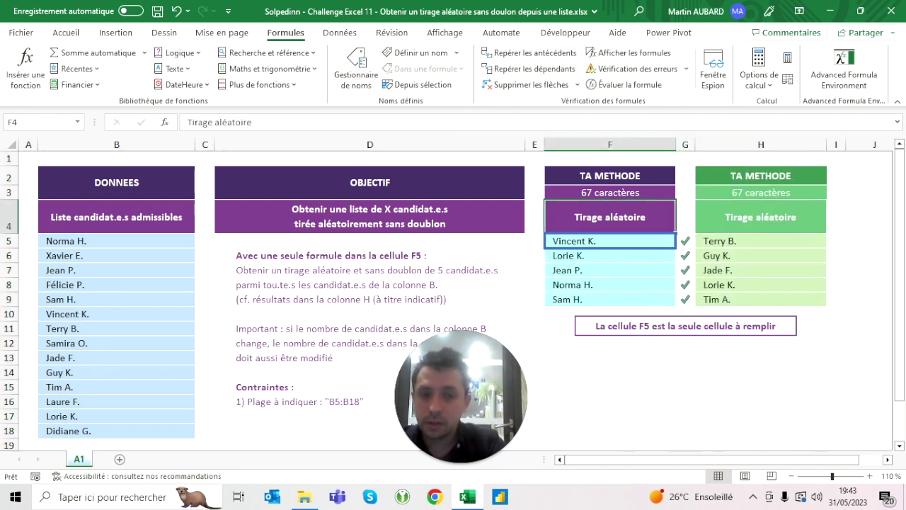
pyautogui.click(788, 59)
pyautogui.click(788, 59)
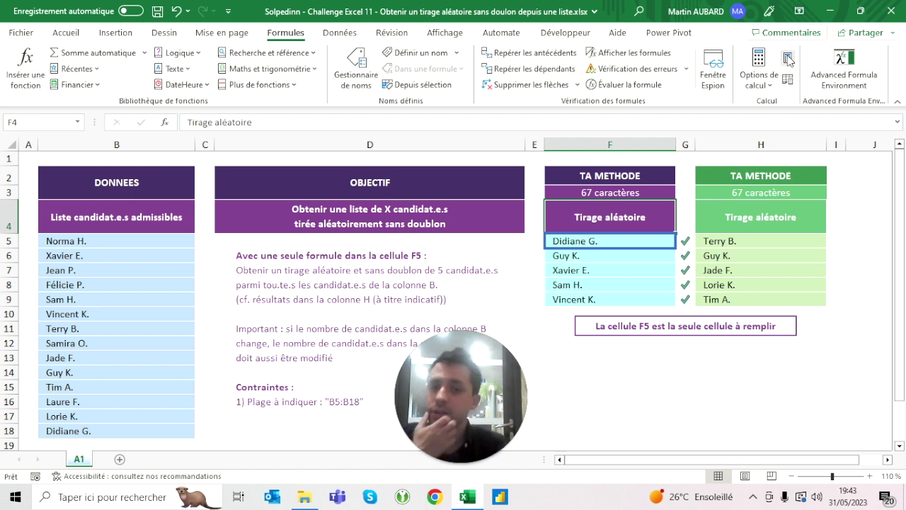
pyautogui.click(788, 60)
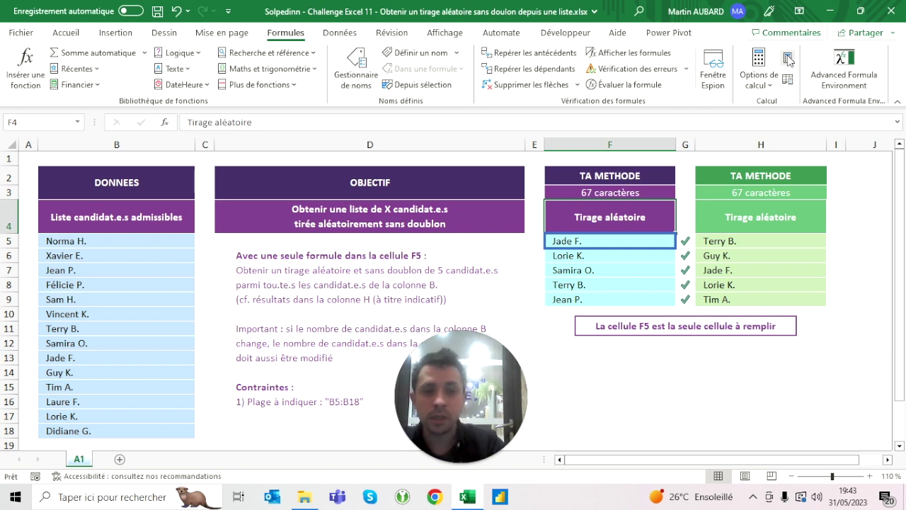
# Step: Recalculate the draw several more times, then select the drawn names F5:F9
pyautogui.click(117, 240)
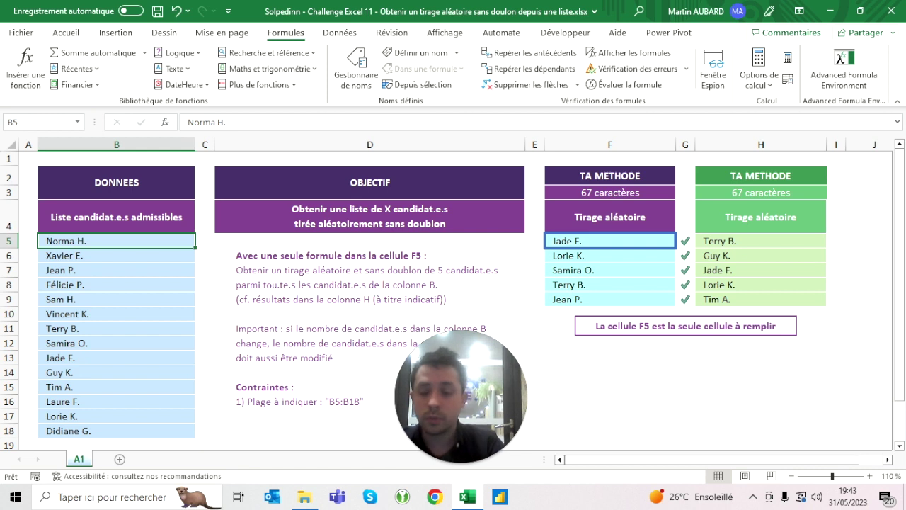
pyautogui.press('Down')
pyautogui.press('Down')
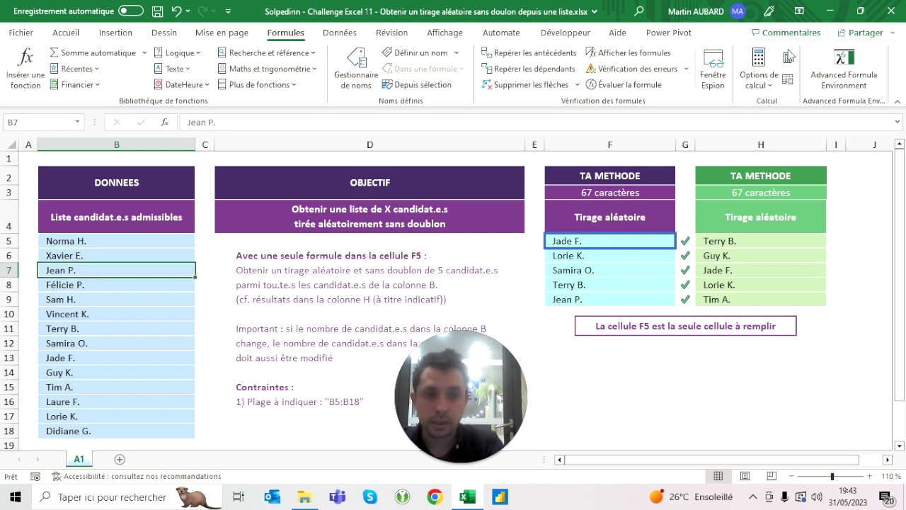
pyautogui.click(789, 57)
pyautogui.click(789, 57)
pyautogui.click(789, 58)
pyautogui.click(790, 59)
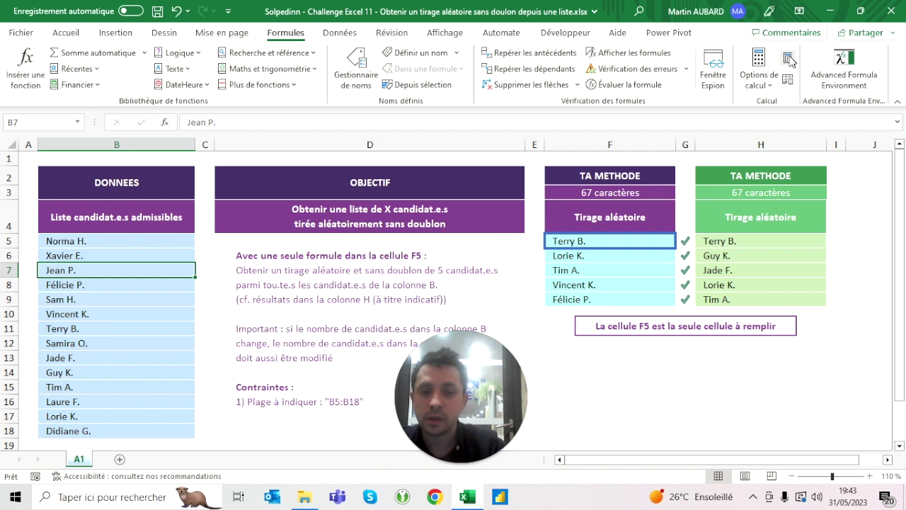
pyautogui.hotkey('shift', 'Down')
pyautogui.hotkey('shift', 'Down')
pyautogui.hotkey('shift', 'Down')
pyautogui.press('Up')
pyautogui.press('Right')
pyautogui.press('Right')
pyautogui.press('Right')
pyautogui.press('Right')
pyautogui.click(790, 60)
pyautogui.hotkey('shift', 'Up')
pyautogui.hotkey('shift', 'Down')
pyautogui.hotkey('shift', 'Down')
pyautogui.hotkey('shift', 'Down')
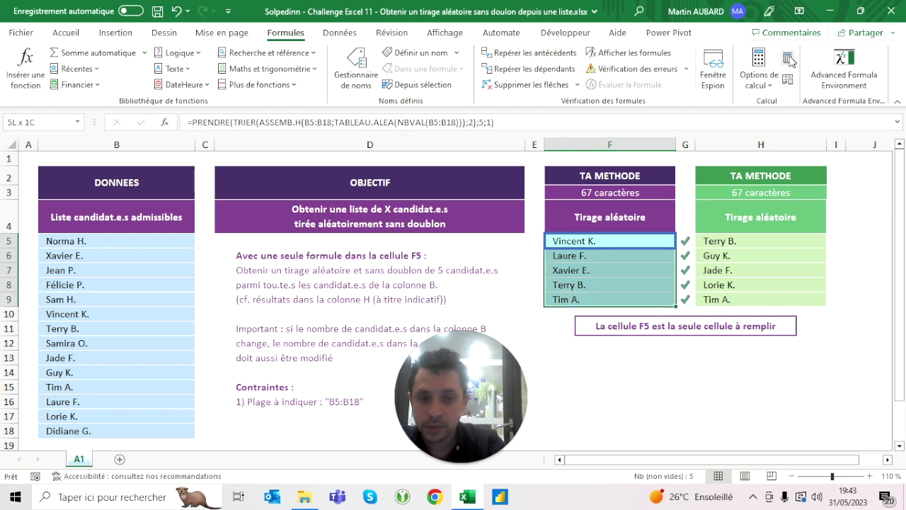
# Step: Paste the five drawn names from F5:F9 as values into H5:H9
pyautogui.hotkey('ctrl', 'c')
pyautogui.press('Right')
pyautogui.press('Right')
pyautogui.press('Right')
pyautogui.press('Right')
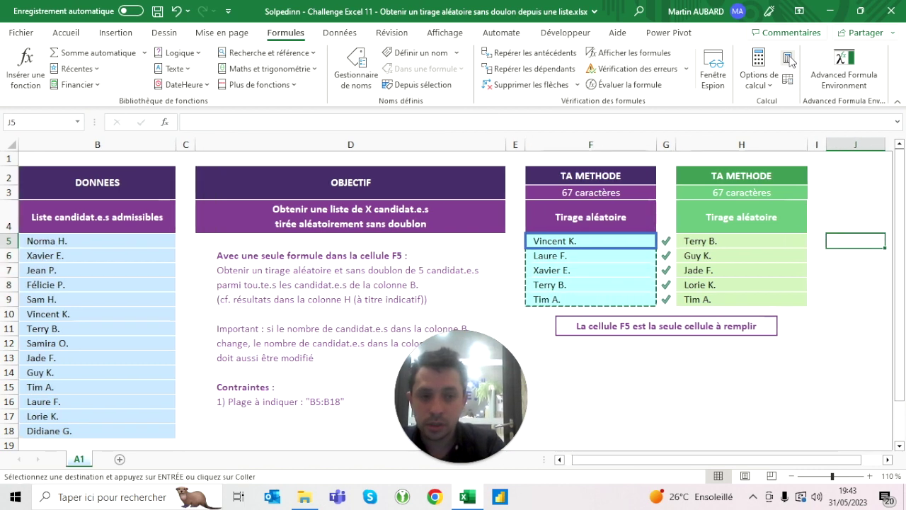
pyautogui.press('Left')
pyautogui.press('Left')
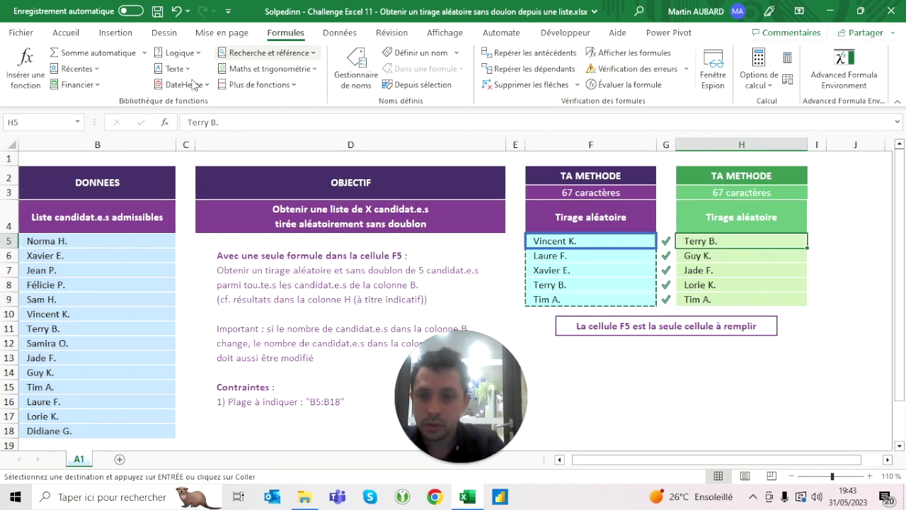
pyautogui.click(66, 32)
pyautogui.click(21, 86)
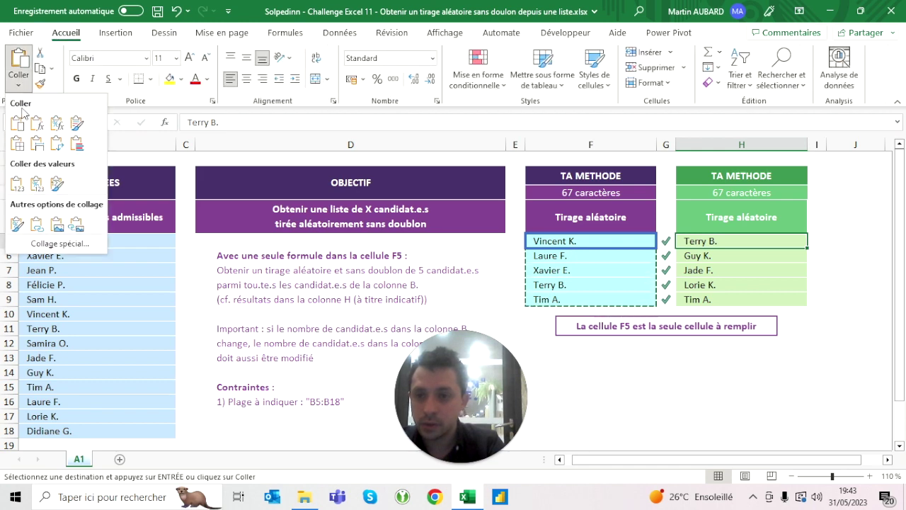
pyautogui.click(17, 183)
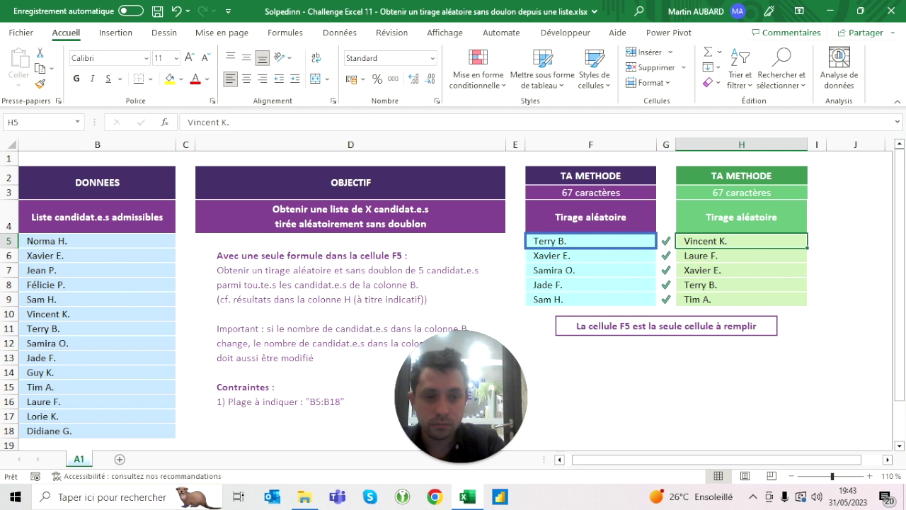
pyautogui.click(593, 241)
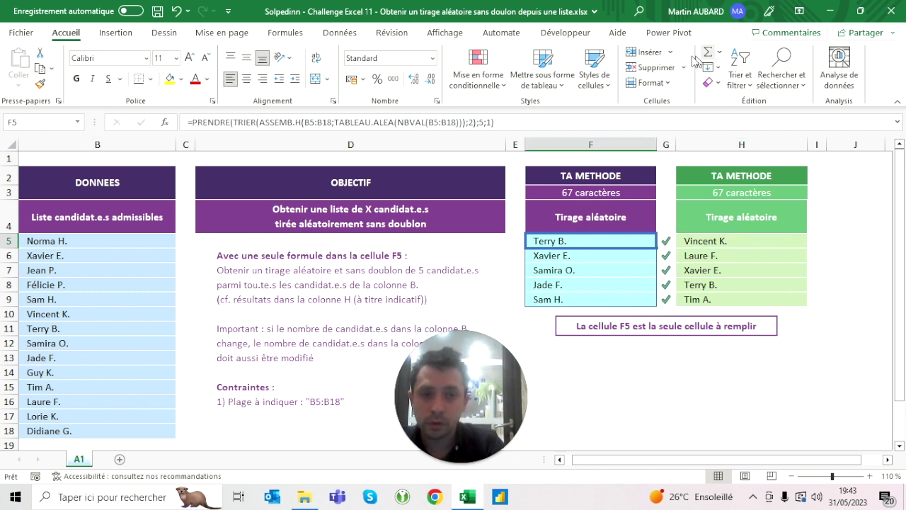
pyautogui.click(285, 33)
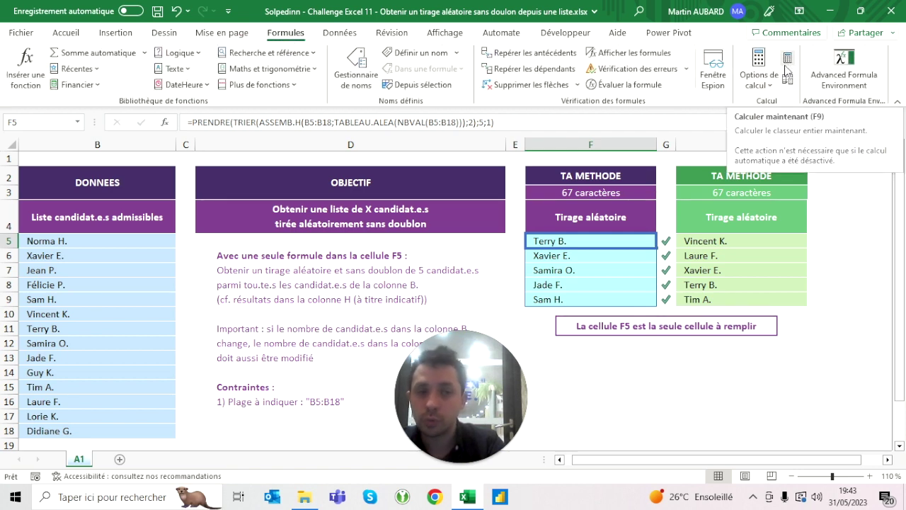
# Step: Recalculate the workbook three times to redraw the random candidates
pyautogui.click(787, 60)
pyautogui.click(787, 61)
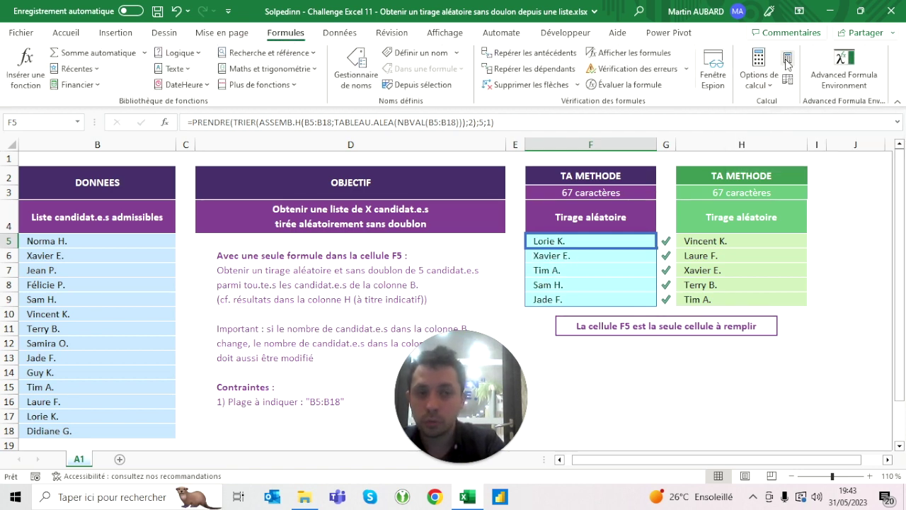
pyautogui.click(800, 61)
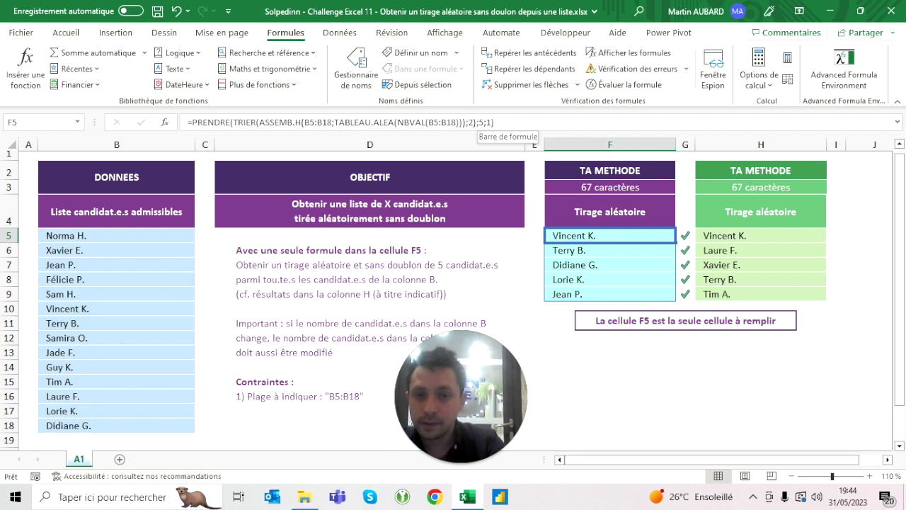
# Step: Briefly change F5's count from 5 to 3, then undo to restore five names
pyautogui.click(483, 122)
pyautogui.press('BackSpace')
pyautogui.write('3')
pyautogui.hotkey('ctrl', 'Return')
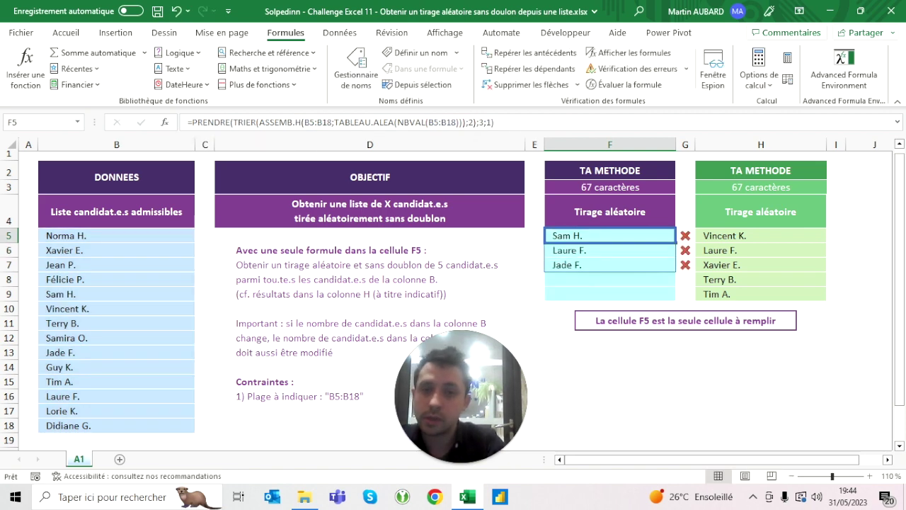
pyautogui.click(177, 11)
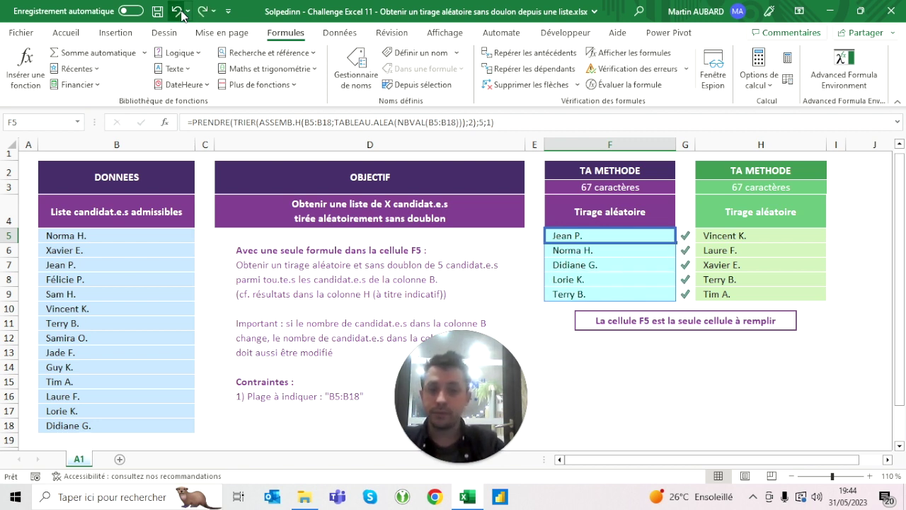
pyautogui.click(260, 122)
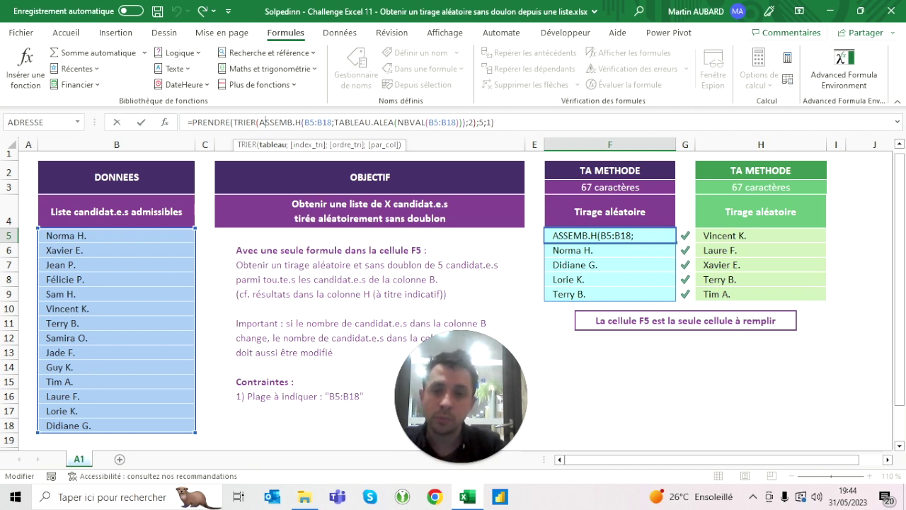
pyautogui.hotkey('ctrl', 'Return')
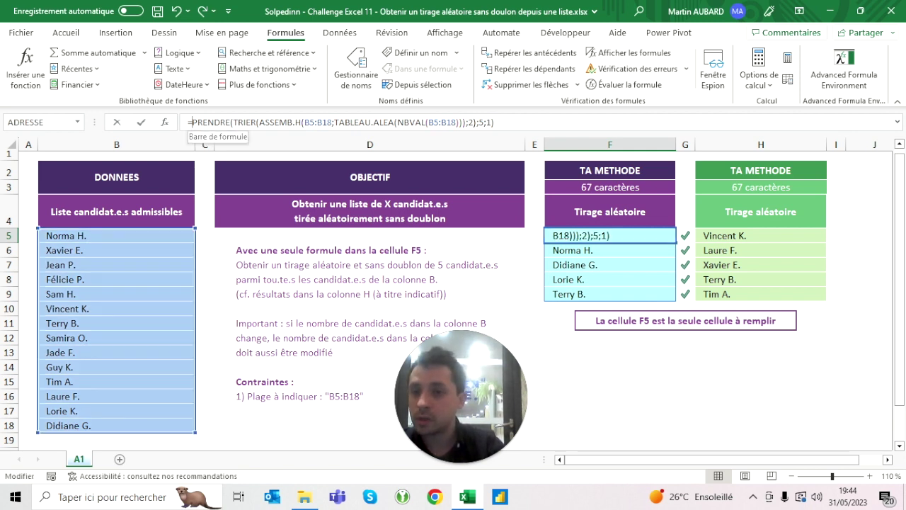
pyautogui.press('F2')
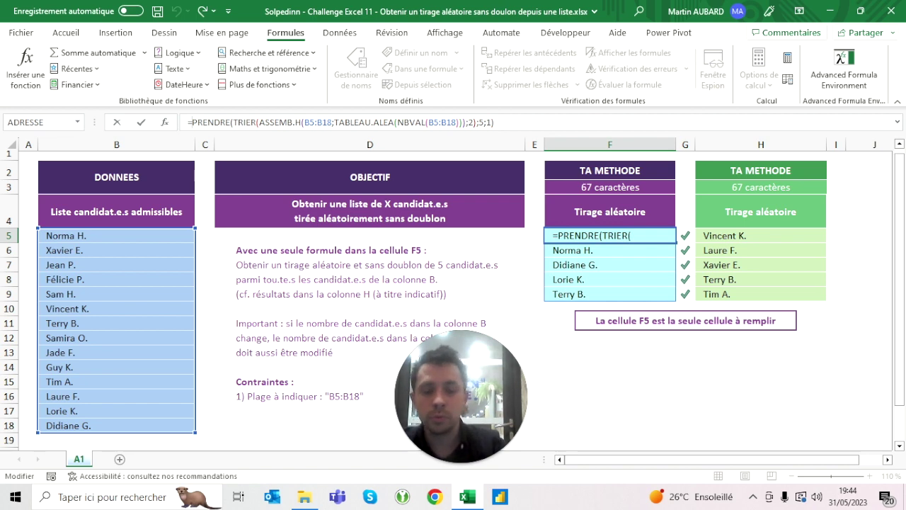
pyautogui.hotkey('ctrl', 'Return')
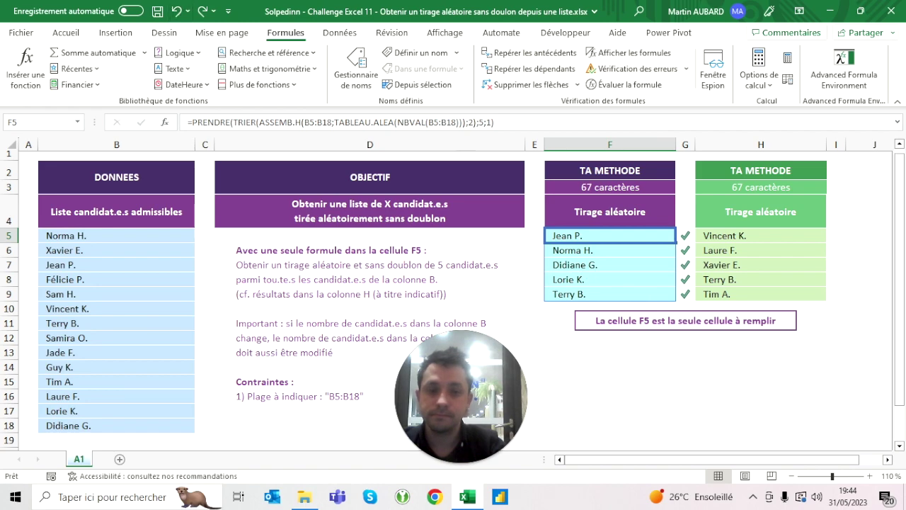